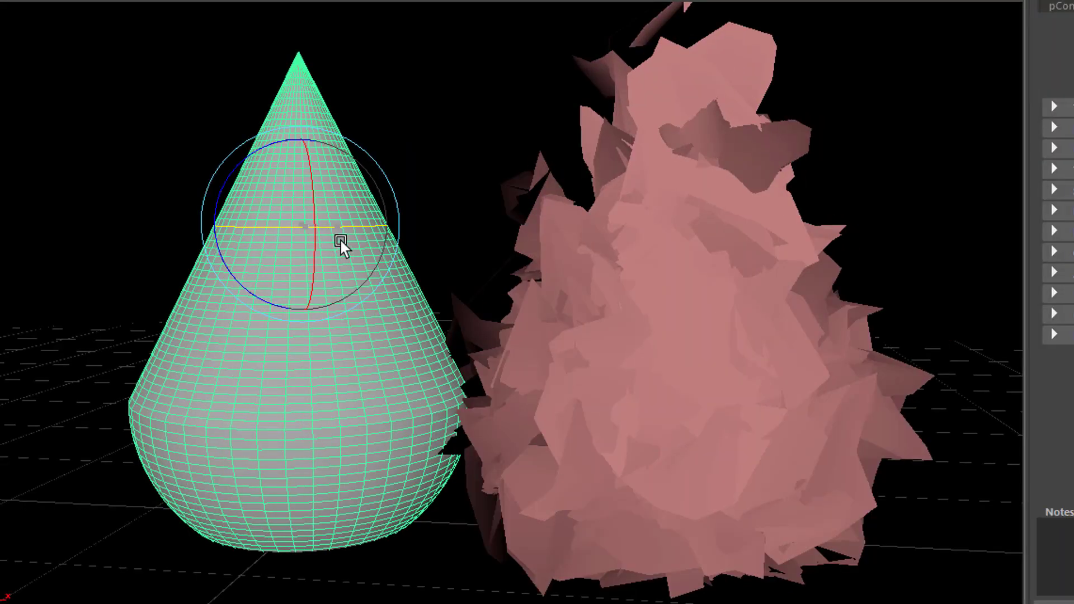
Open the Bifrost Browser from the Windows menu
{"action": "left_click_drag", "start_coordinate": [341, 241], "coordinate": [297, 199]}
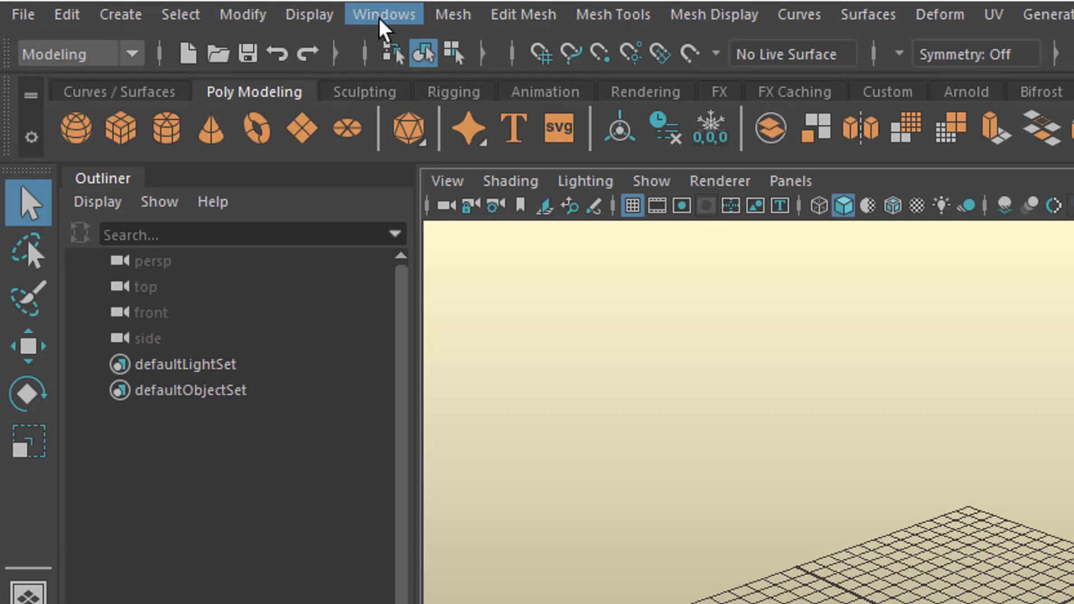
{"action": "left_click", "coordinate": [237, 45]}
{"action": "mouse_move", "coordinate": [335, 123]}
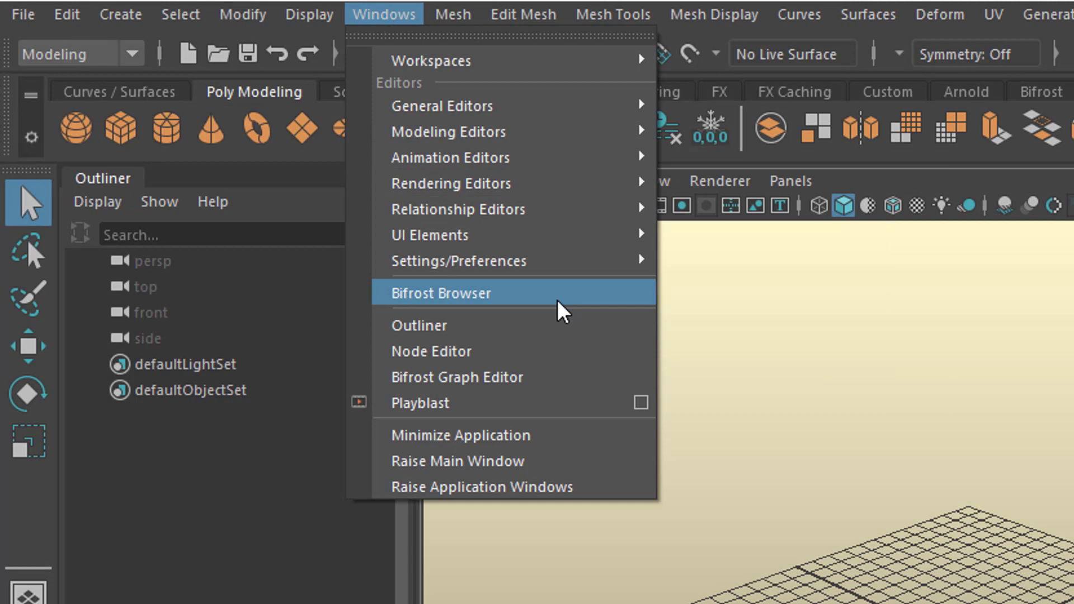
{"action": "left_click", "coordinate": [523, 302]}
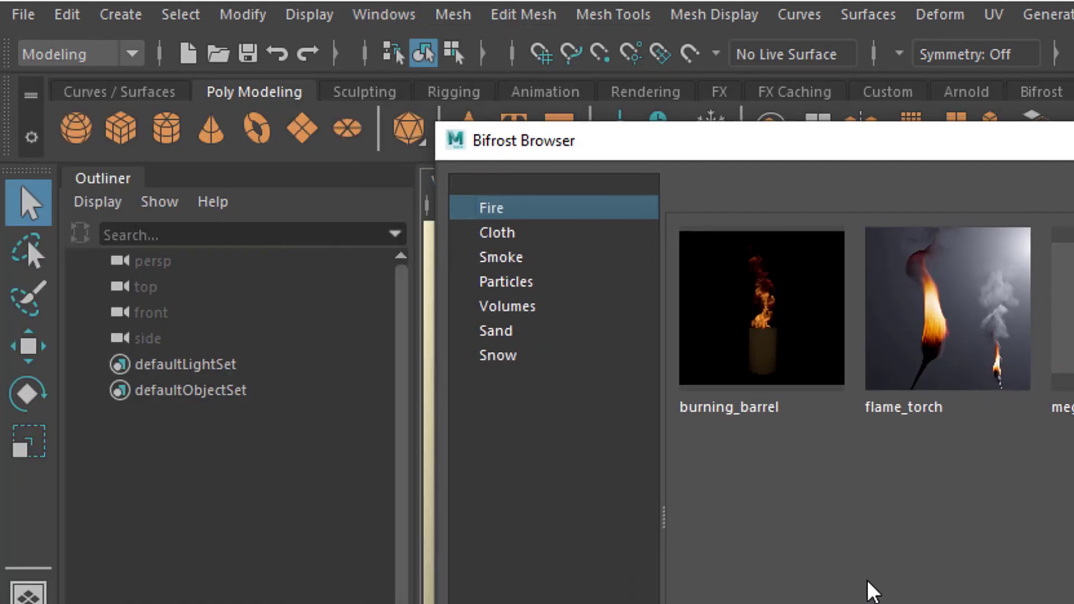
Browse the Cloth, Smoke, Particles, Volumes, Sand and Snow examples, then pick burning_barrel under Fire
{"action": "left_click", "coordinate": [516, 240]}
{"action": "left_click", "coordinate": [520, 257]}
{"action": "left_click", "coordinate": [521, 286]}
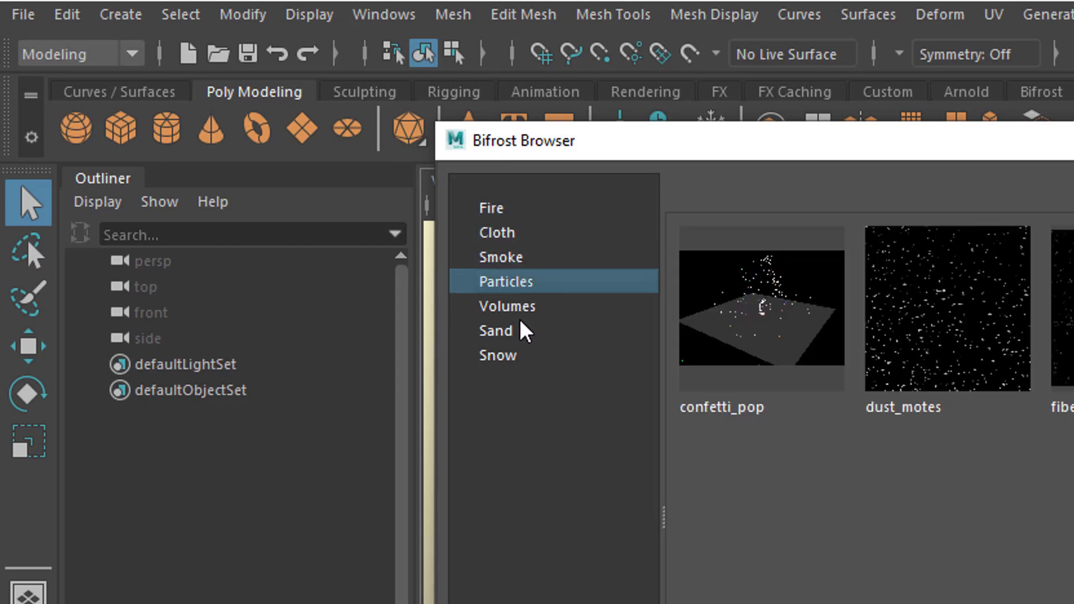
{"action": "left_click", "coordinate": [521, 309]}
{"action": "left_click", "coordinate": [517, 336]}
{"action": "left_click", "coordinate": [547, 362]}
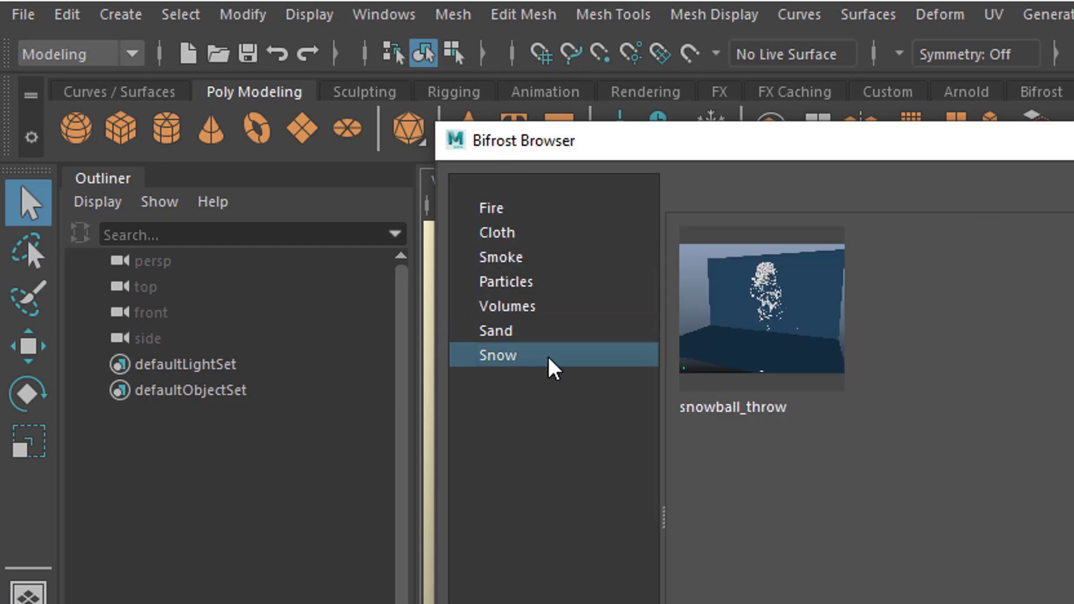
{"action": "left_click", "coordinate": [505, 215]}
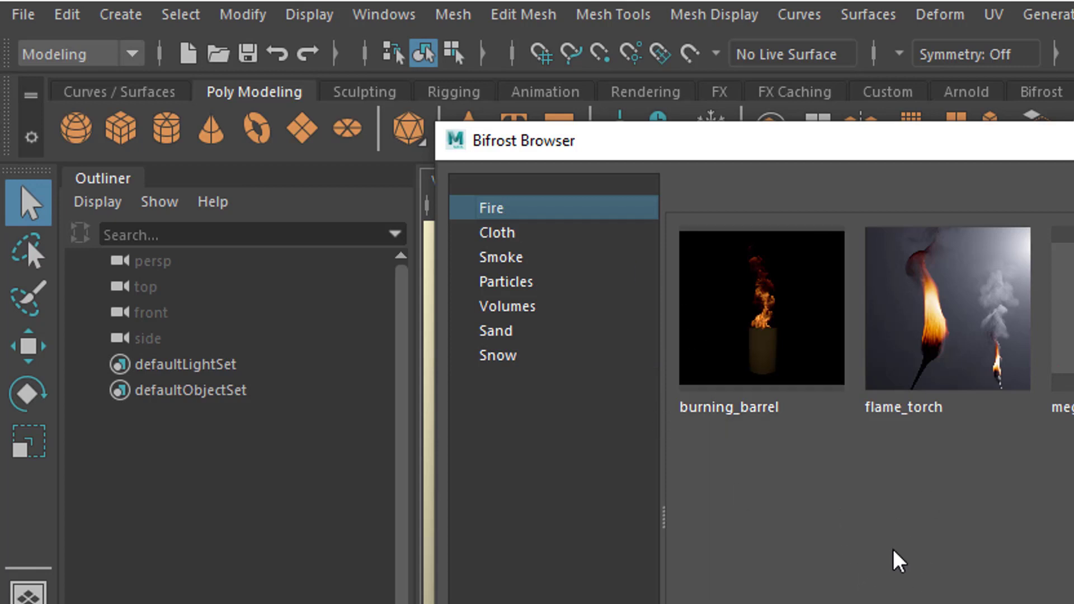
{"action": "left_click", "coordinate": [780, 348]}
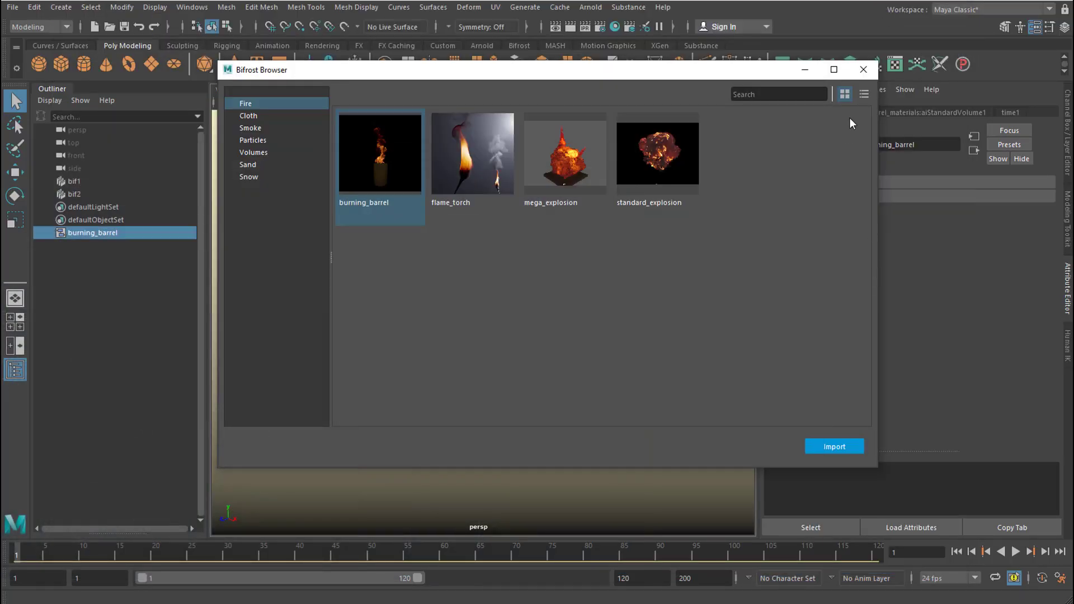
Close the Bifrost Browser and play the burning barrel fire simulation
{"action": "left_click", "coordinate": [863, 69]}
{"action": "left_click", "coordinate": [1016, 551]}
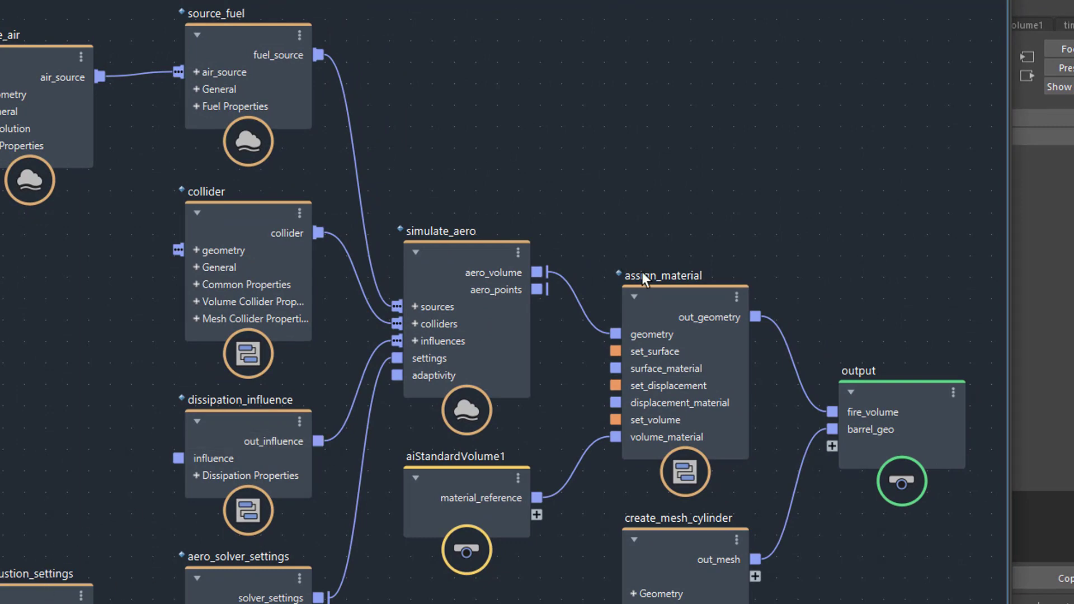
Pan the graph canvas left to show add_mesh_noise, vary_temperature and the source nodes
{"action": "middle_click_drag", "start_coordinate": [657, 334], "coordinate": [445, 163]}
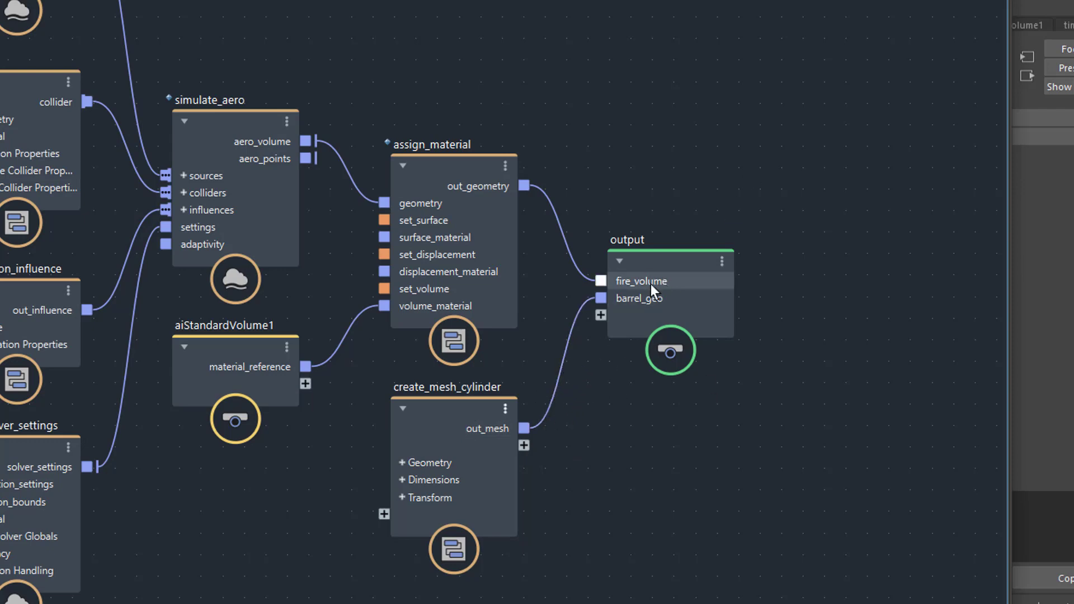
{"action": "middle_click_drag", "start_coordinate": [334, 279], "coordinate": [699, 366]}
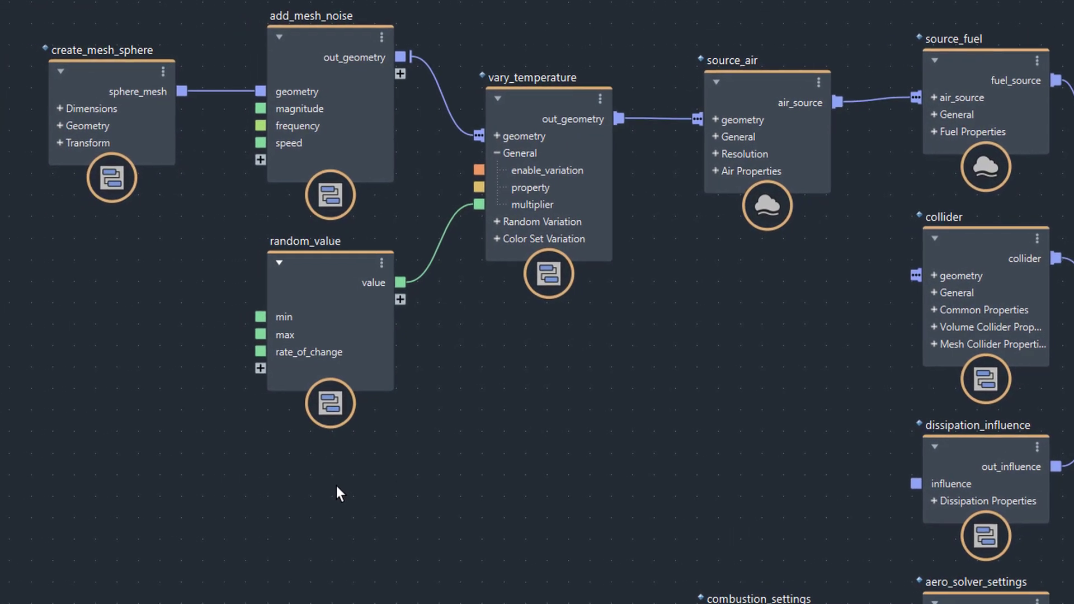
{"action": "key", "text": "Tab"}
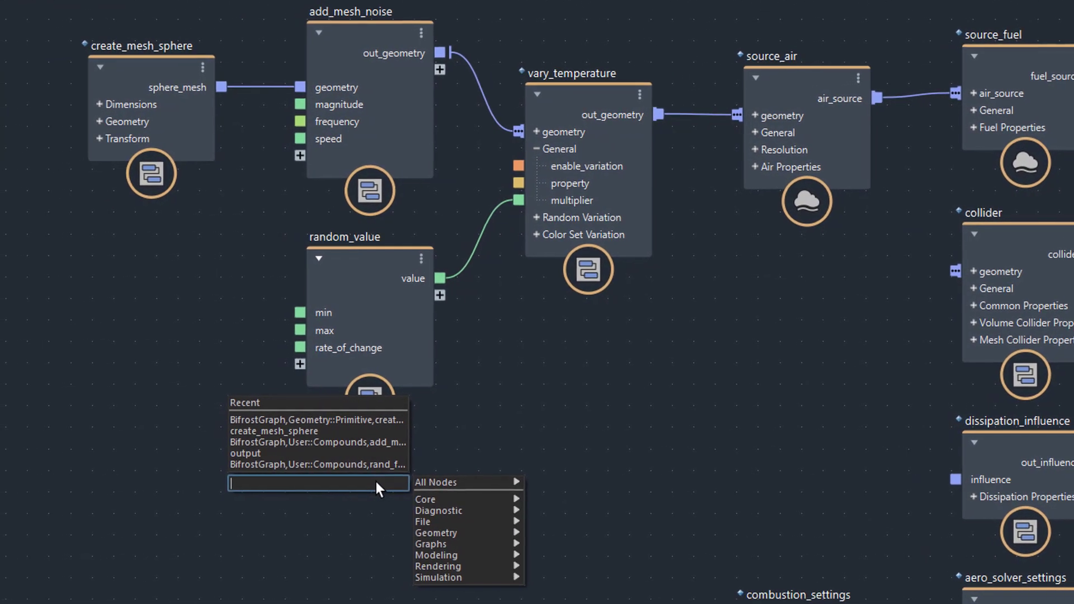
{"action": "type", "text": "cre"}
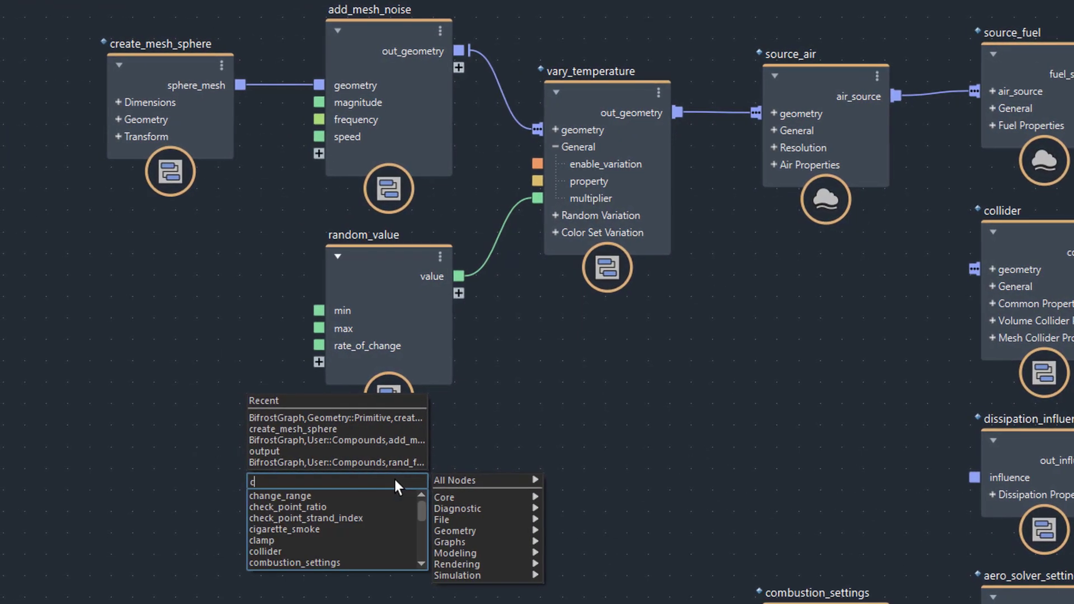
{"action": "type", "text": "a"}
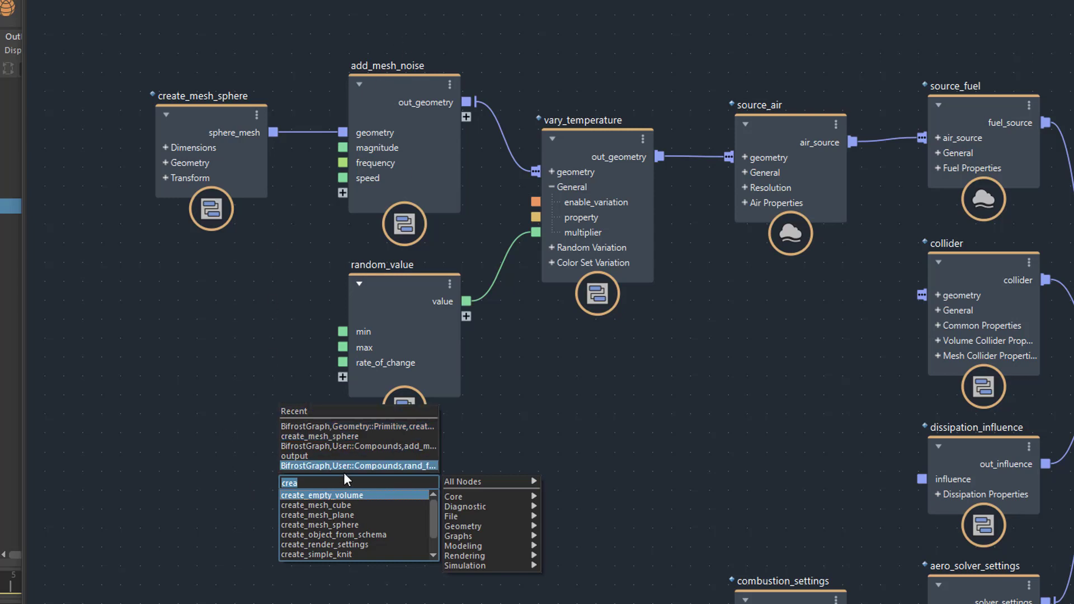
{"action": "type", "text": "add"}
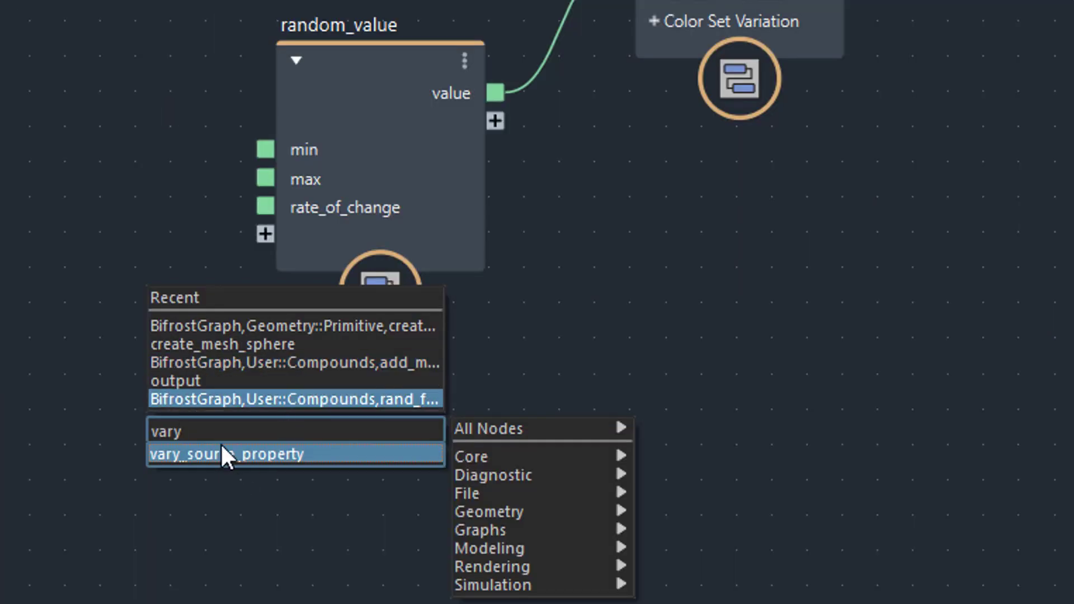
{"action": "type", "text": "rand"}
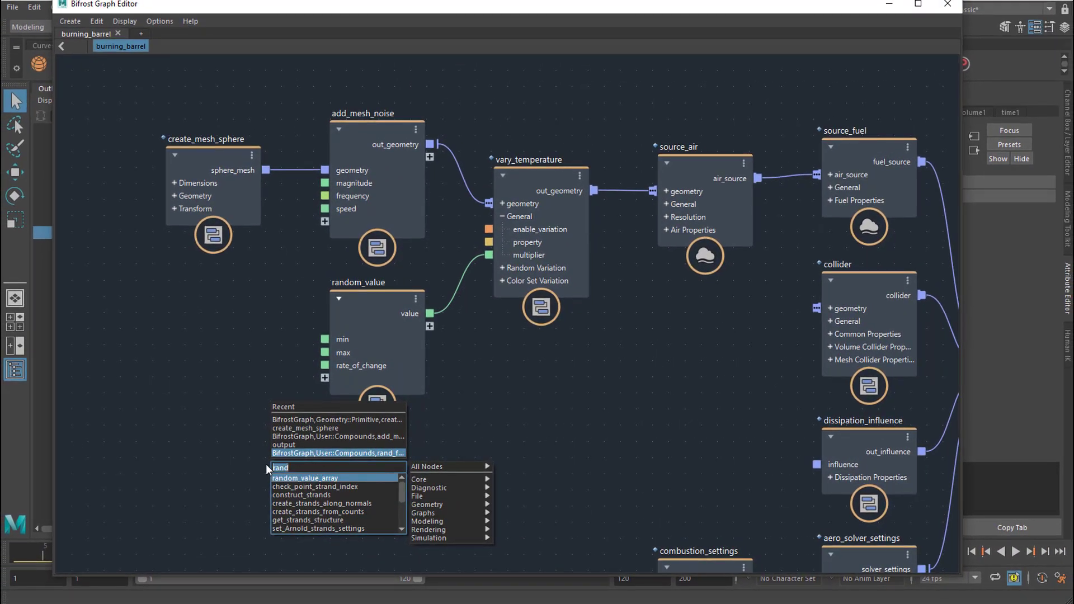
{"action": "type", "text": "diss"}
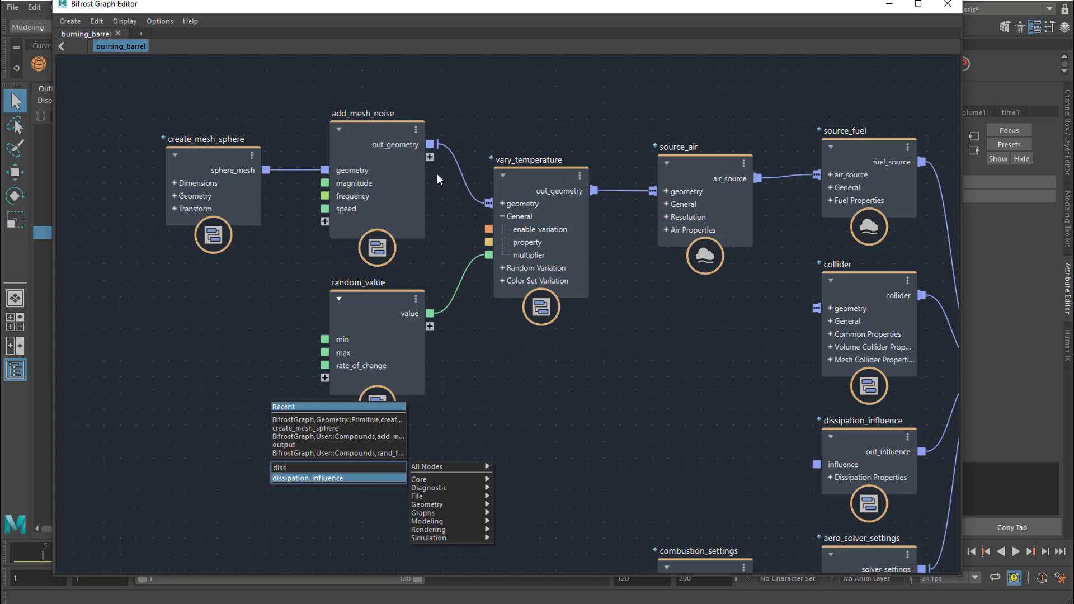
{"action": "left_click", "coordinate": [538, 92]}
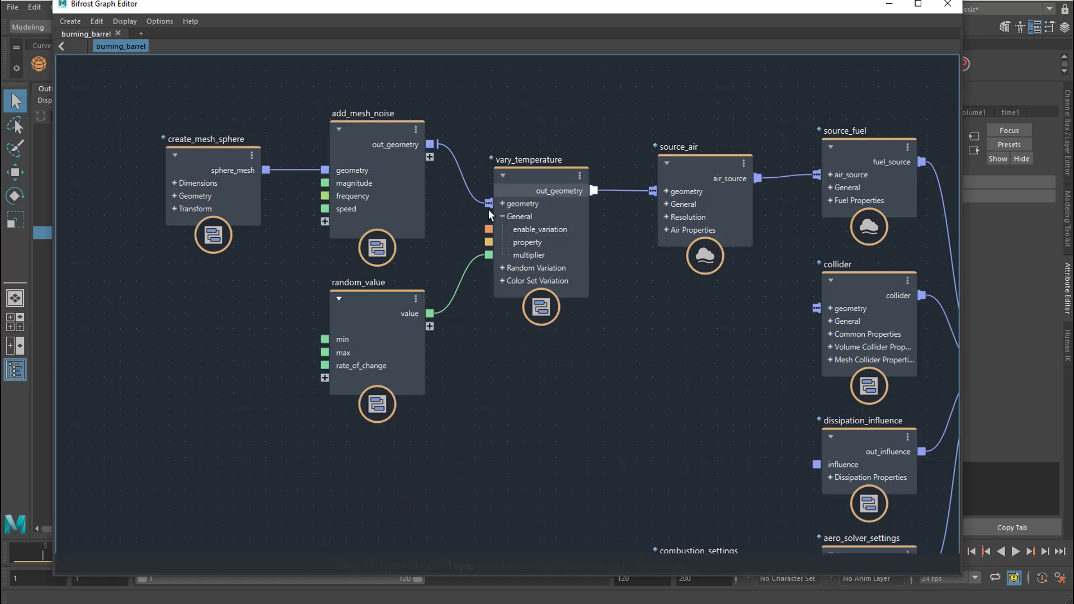
{"action": "double_click", "coordinate": [375, 247]}
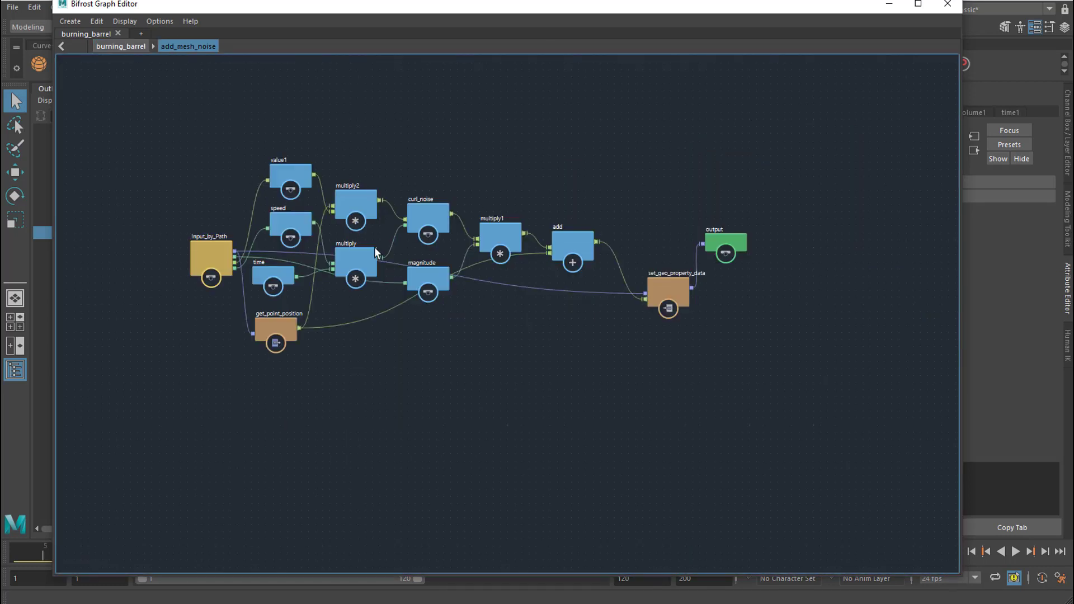
{"action": "key", "text": "f"}
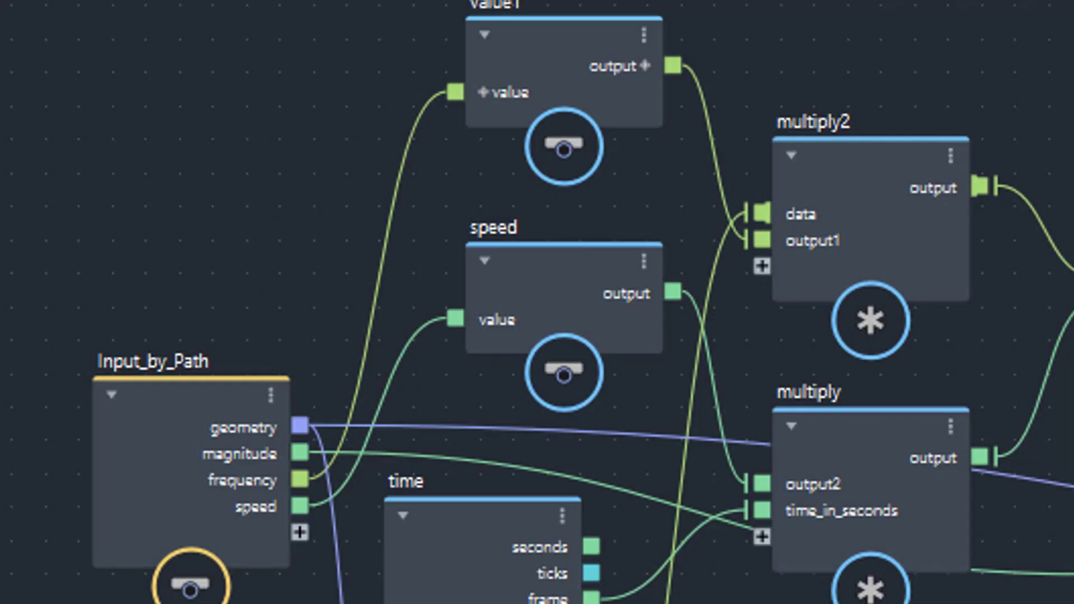
{"action": "left_click", "coordinate": [111, 47]}
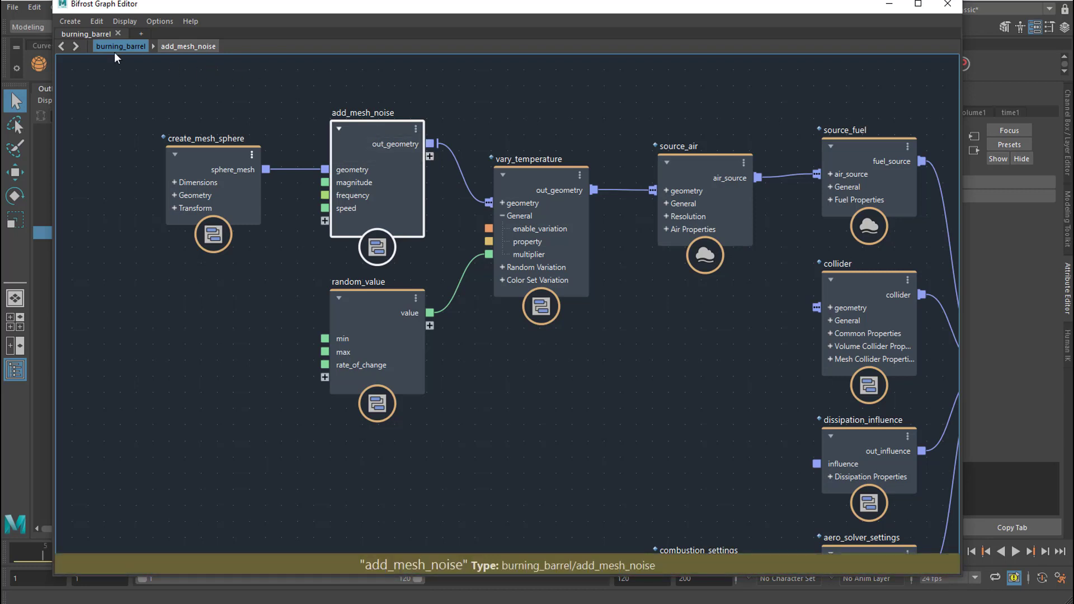
Create a new Bifrost graph, delete its input node, and paste add_mesh_noise beside output
{"action": "left_click", "coordinate": [67, 22]}
{"action": "left_click", "coordinate": [78, 31]}
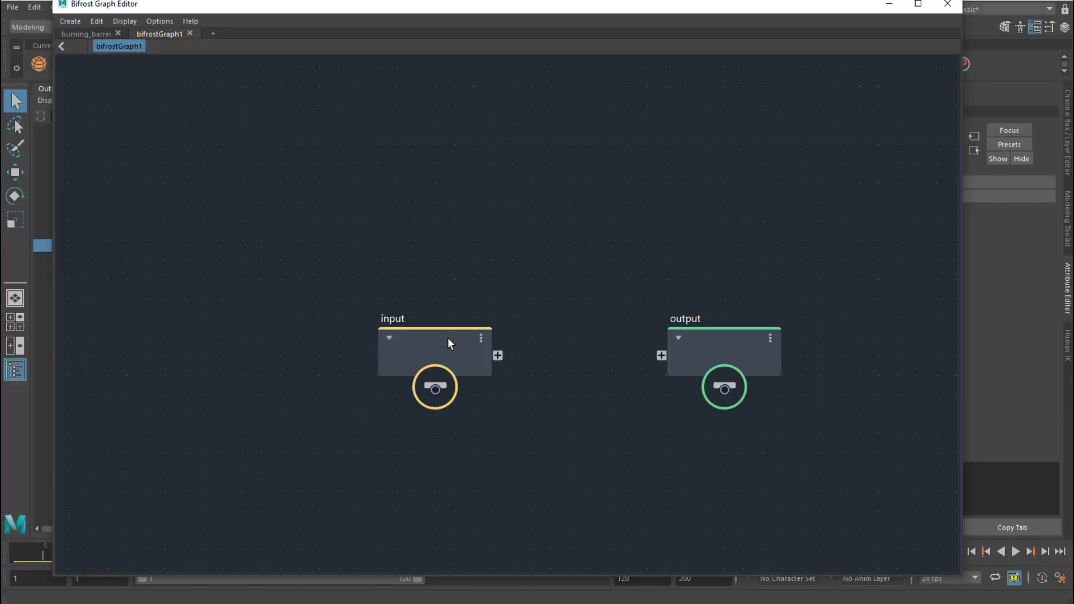
{"action": "left_click_drag", "start_coordinate": [448, 337], "coordinate": [287, 254]}
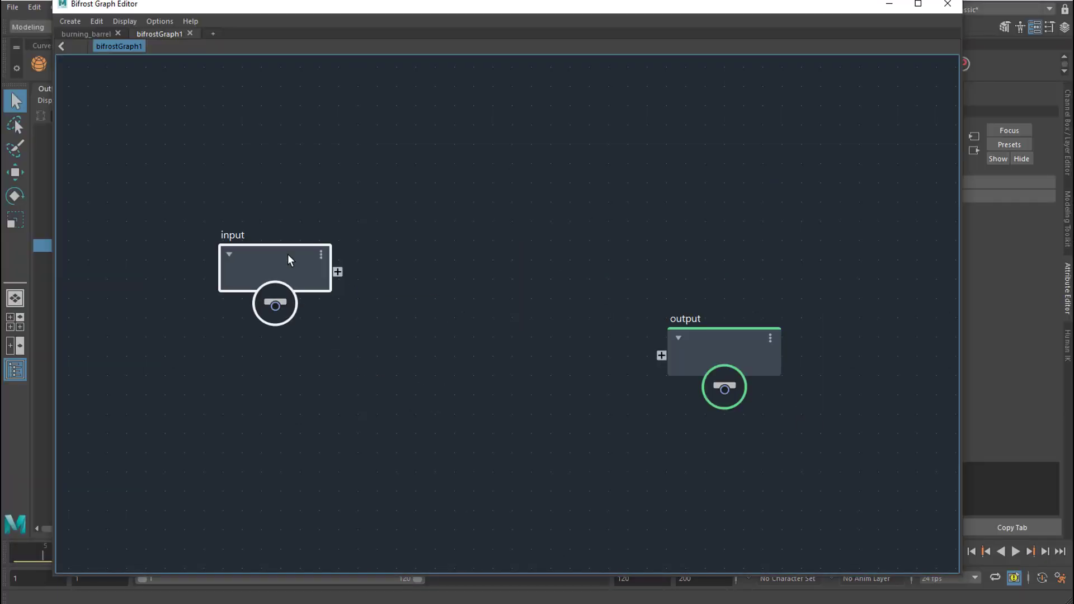
{"action": "key", "text": "Delete"}
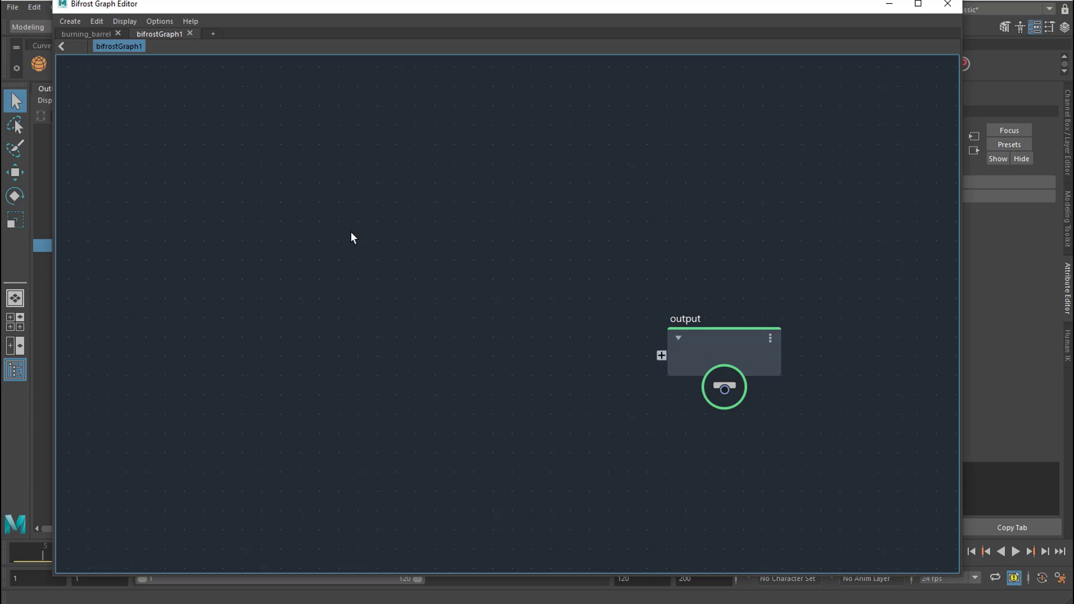
{"action": "key", "text": "ctrl+v"}
{"action": "left_click_drag", "start_coordinate": [356, 251], "coordinate": [456, 127]}
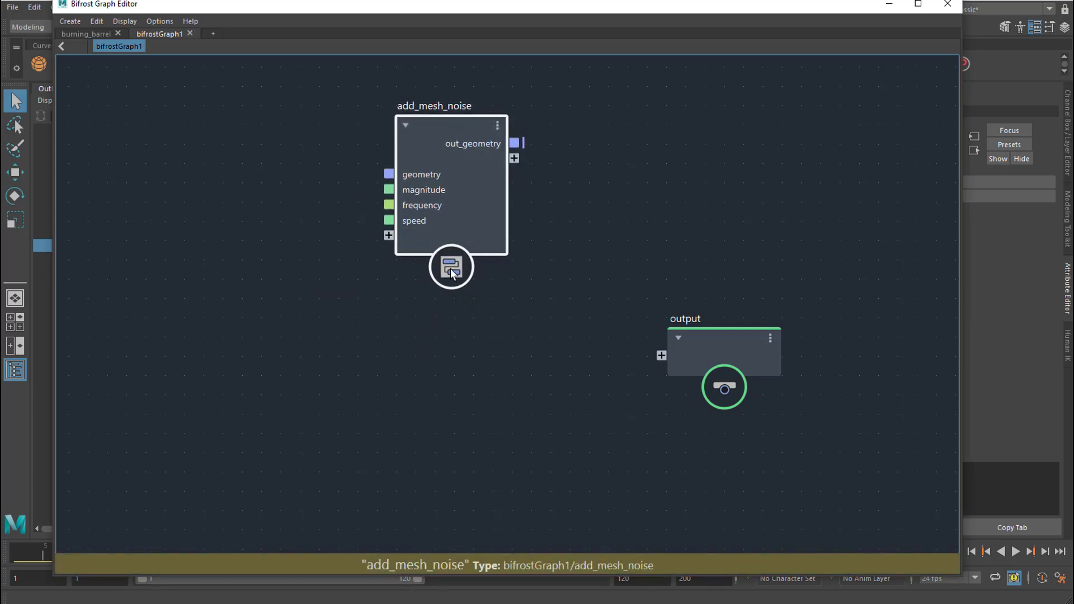
{"action": "left_click", "coordinate": [451, 268]}
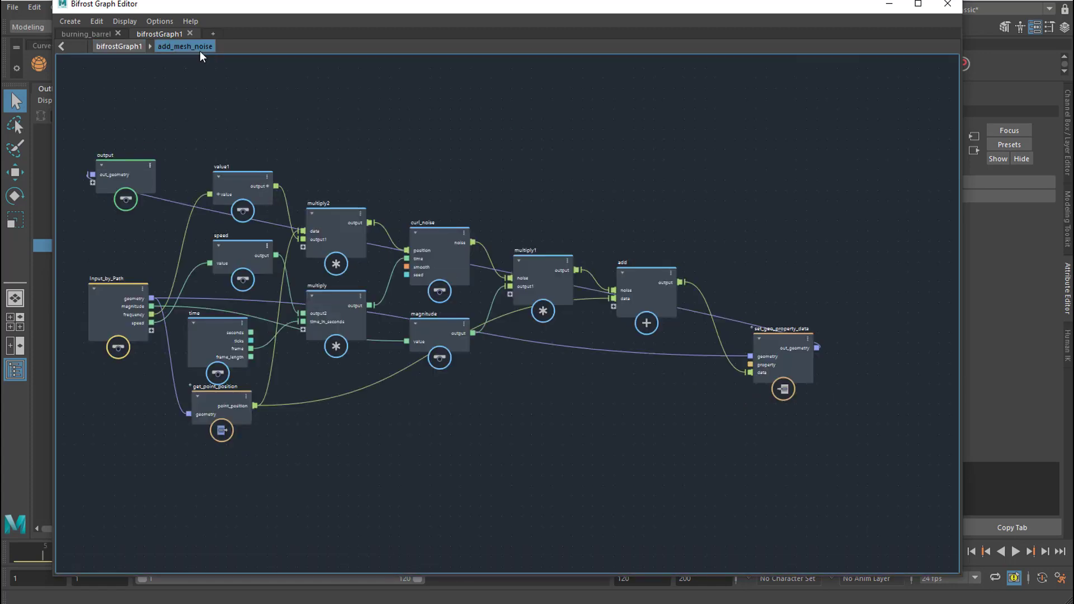
{"action": "left_click", "coordinate": [126, 47]}
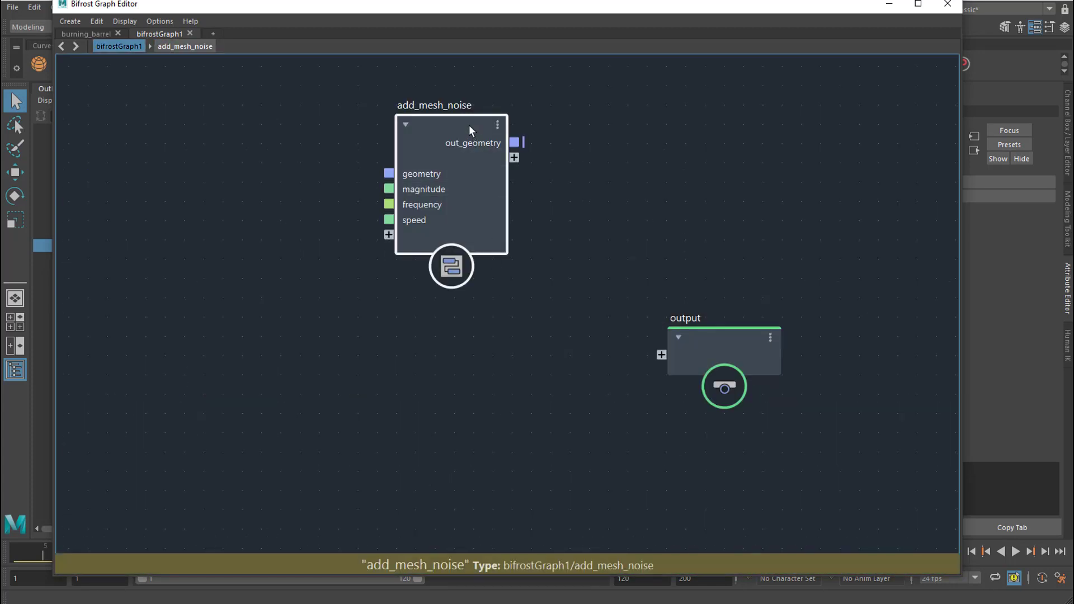
{"action": "left_click_drag", "start_coordinate": [462, 197], "coordinate": [463, 199]}
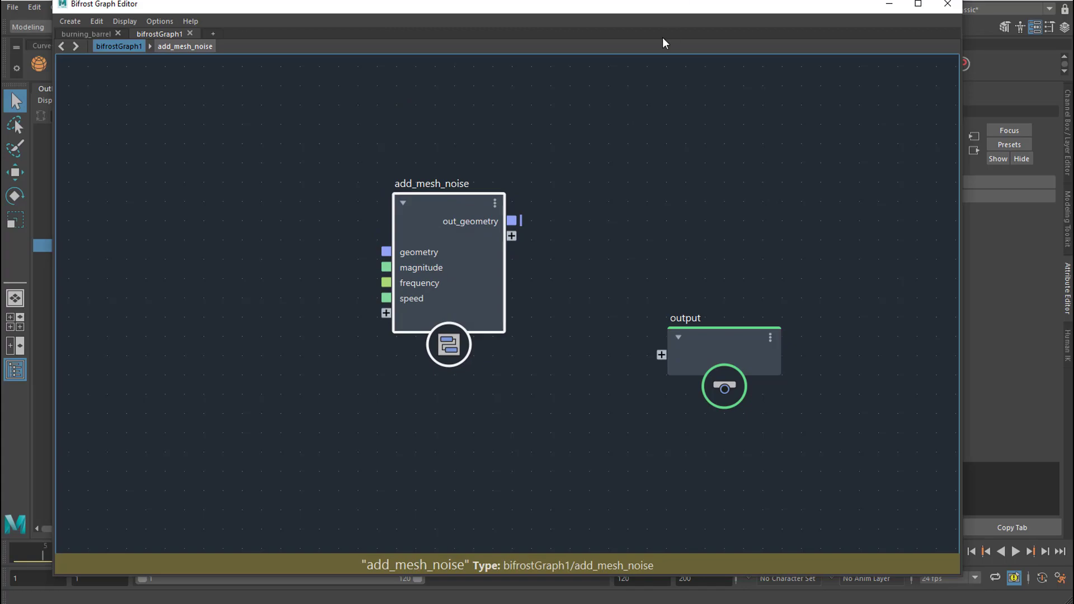
Select bif1, bif2 and burning_barrel in the Outliner
{"action": "left_click_drag", "start_coordinate": [658, 8], "coordinate": [1005, 115]}
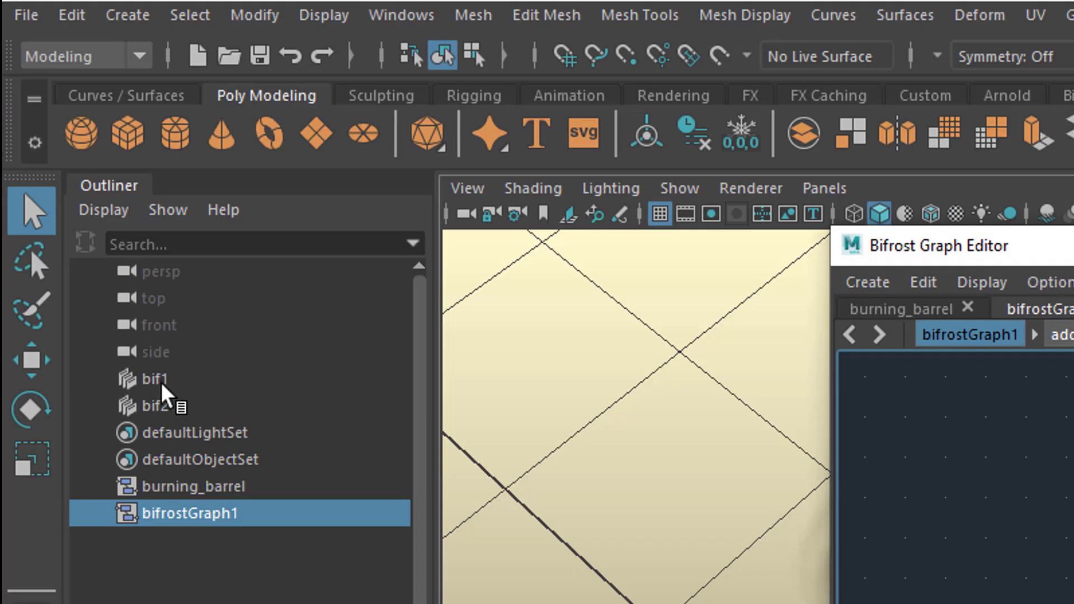
{"action": "left_click", "coordinate": [162, 385]}
{"action": "left_click", "coordinate": [176, 407], "text": "ctrl"}
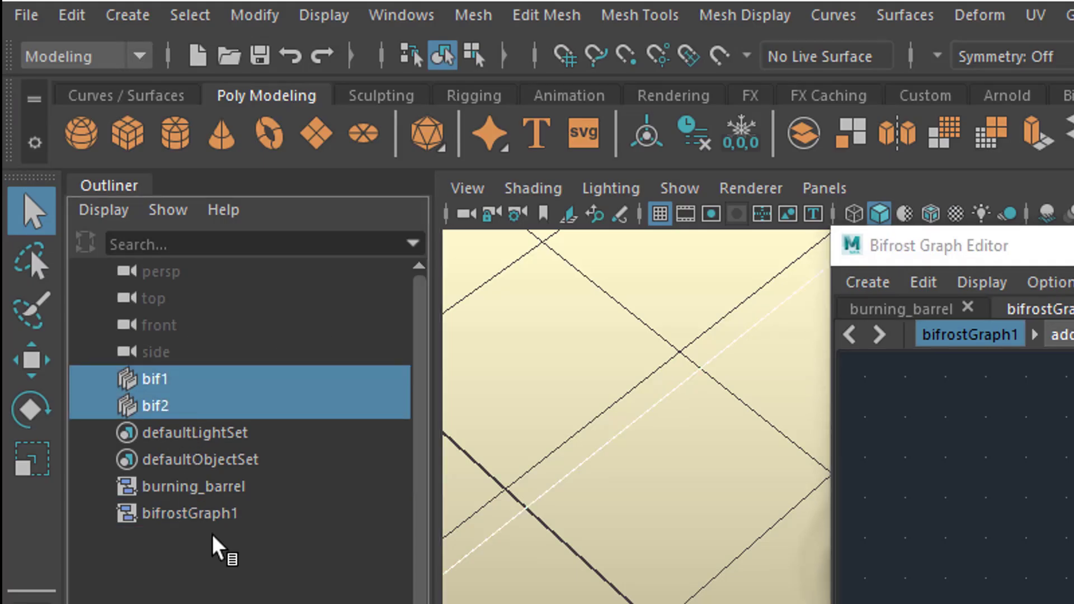
{"action": "left_click", "coordinate": [239, 488], "text": "ctrl"}
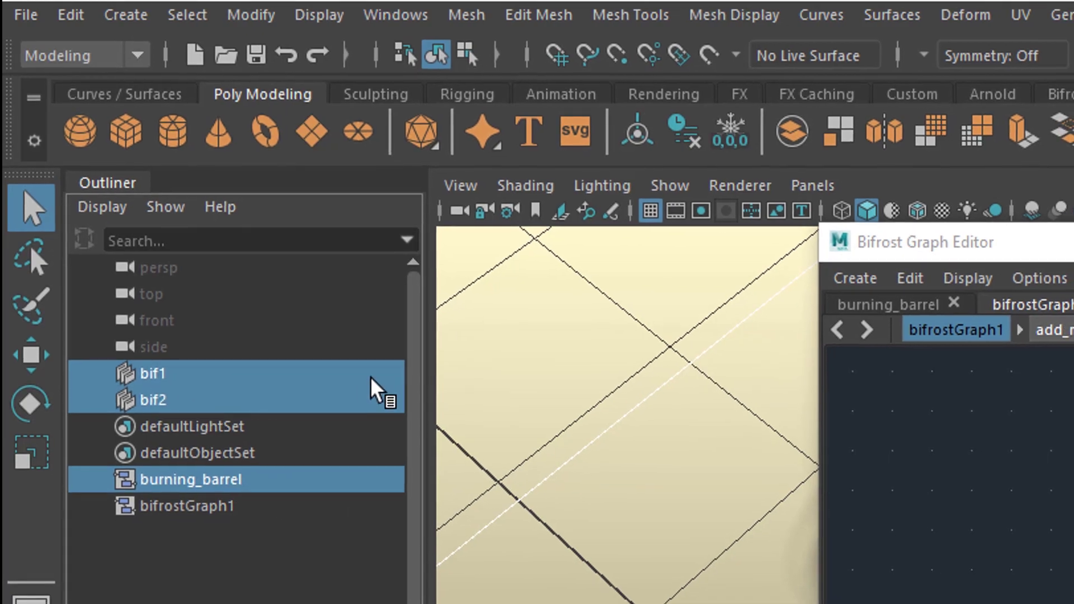
Delete bif1, bif2 and burning_barrel, move the graph window aside, and create a polygon cone
{"action": "key", "text": "Delete"}
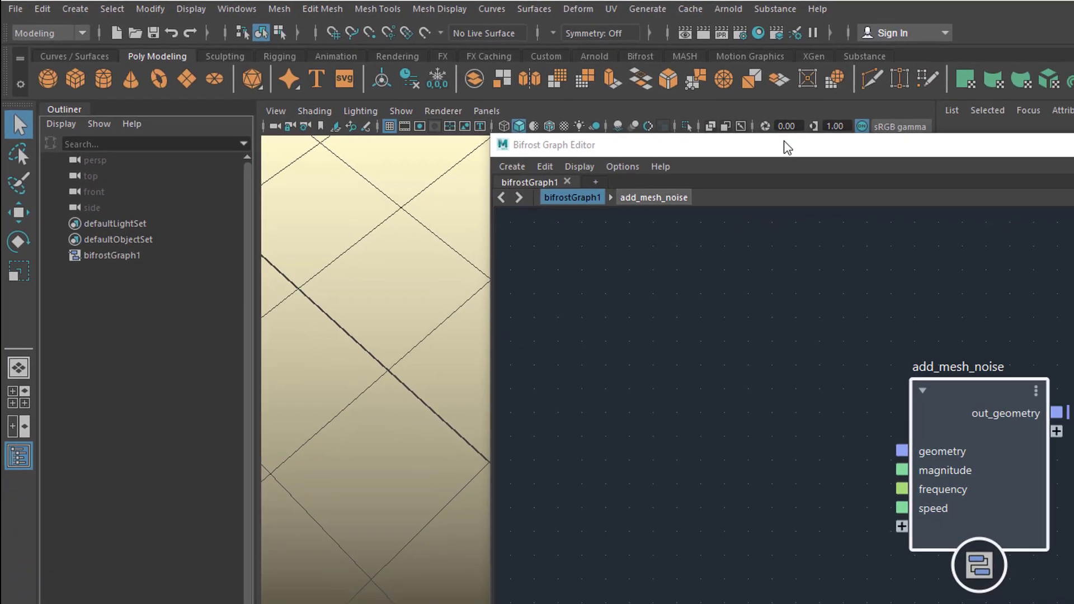
{"action": "left_click_drag", "start_coordinate": [875, 179], "coordinate": [697, 91]}
{"action": "left_click_drag", "start_coordinate": [507, 66], "coordinate": [520, 110]}
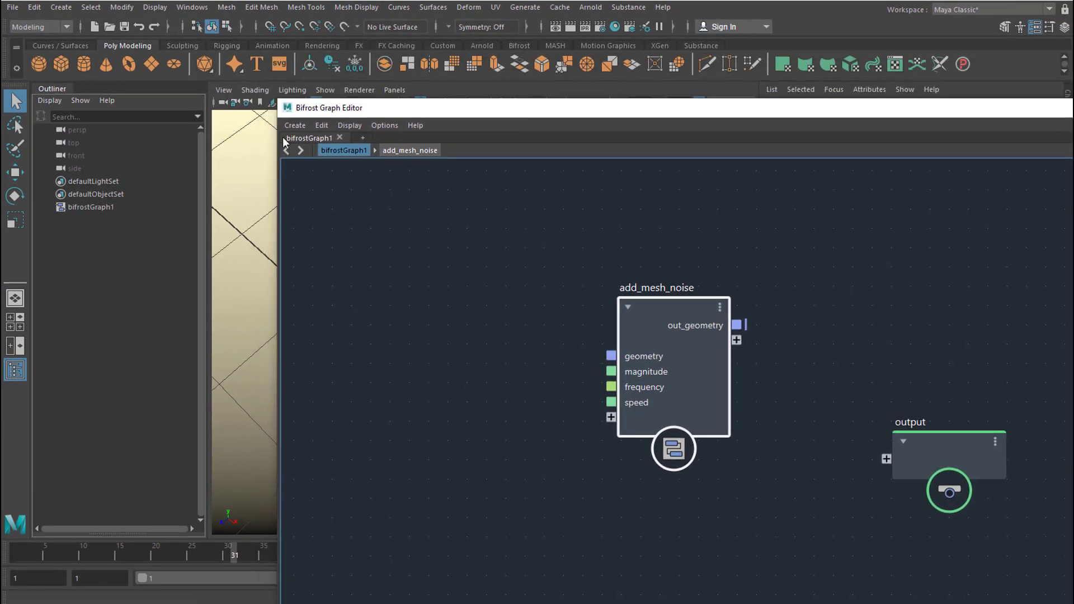
{"action": "left_click", "coordinate": [105, 65]}
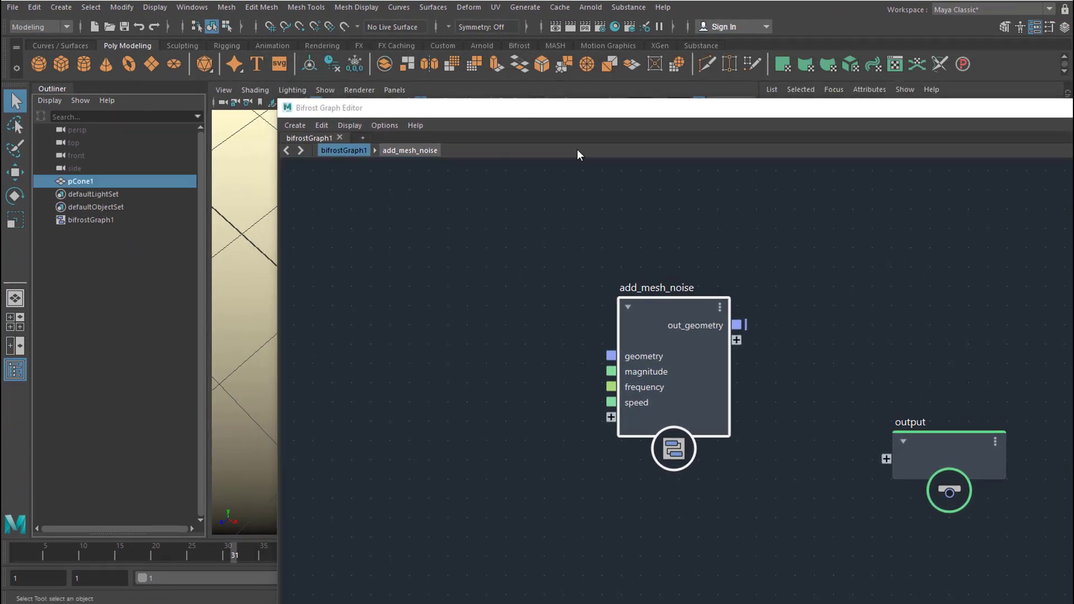
Give pCone1 50 height, 30 cap and 45 axis subdivisions with Round Cap enabled
{"action": "left_click_drag", "start_coordinate": [584, 111], "coordinate": [106, 117]}
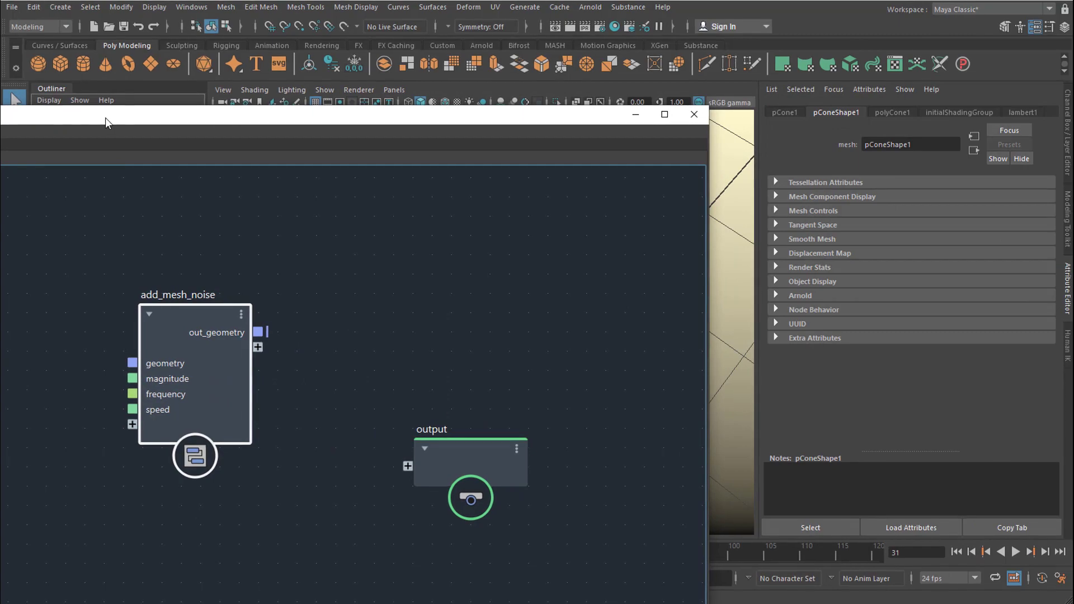
{"action": "left_click", "coordinate": [635, 114]}
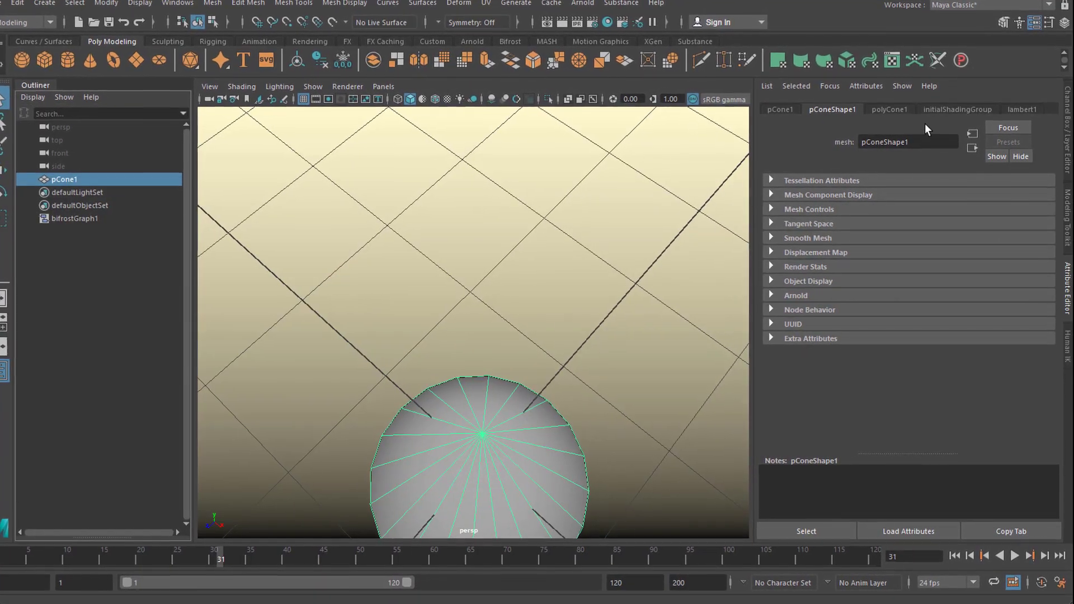
{"action": "left_click", "coordinate": [889, 108]}
{"action": "left_click_drag", "start_coordinate": [506, 404], "coordinate": [480, 107], "text": "alt"}
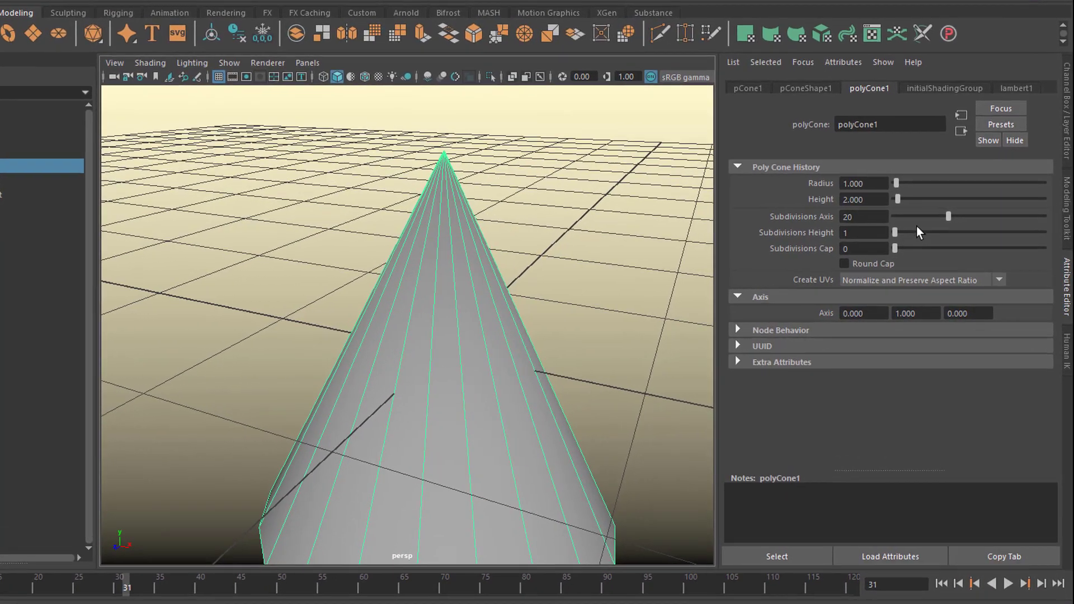
{"action": "left_click_drag", "start_coordinate": [898, 232], "coordinate": [1042, 240]}
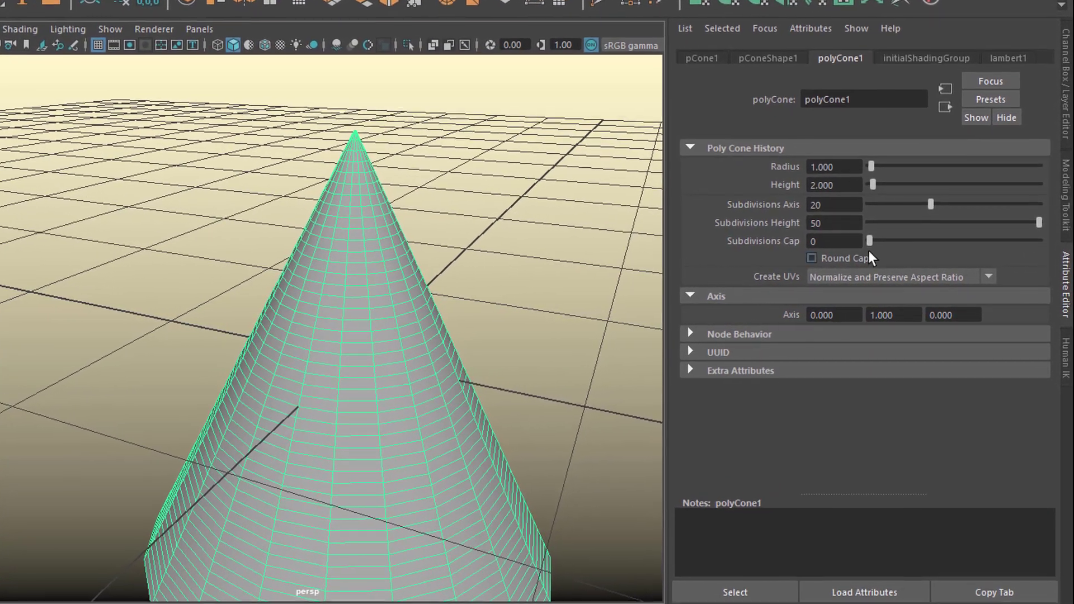
{"action": "left_click_drag", "start_coordinate": [868, 241], "coordinate": [968, 241]}
{"action": "left_click_drag", "start_coordinate": [425, 263], "coordinate": [260, 335], "text": "alt"}
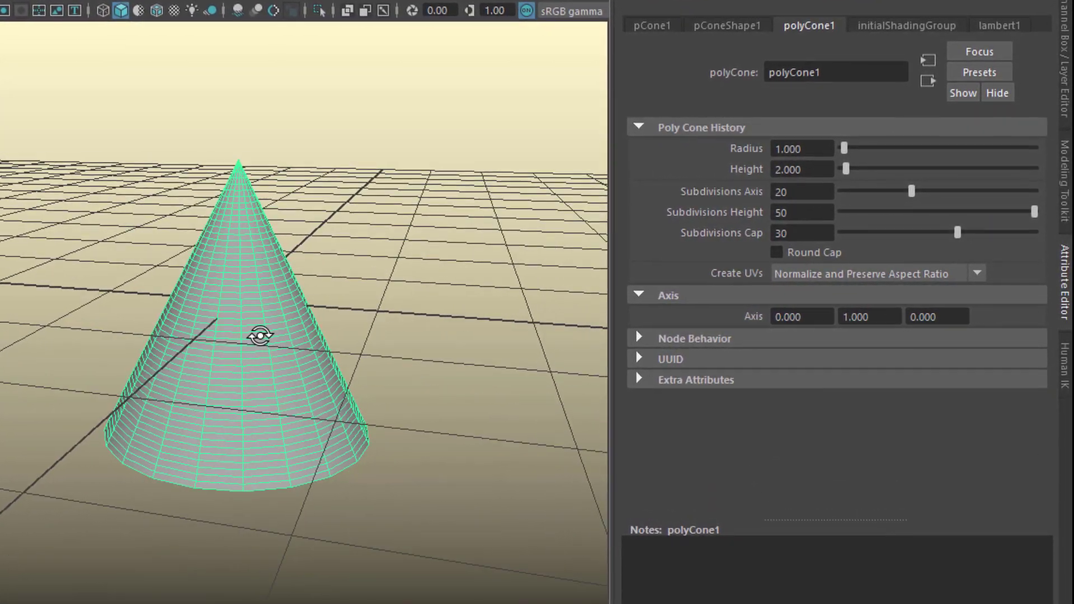
{"action": "left_click", "coordinate": [776, 252]}
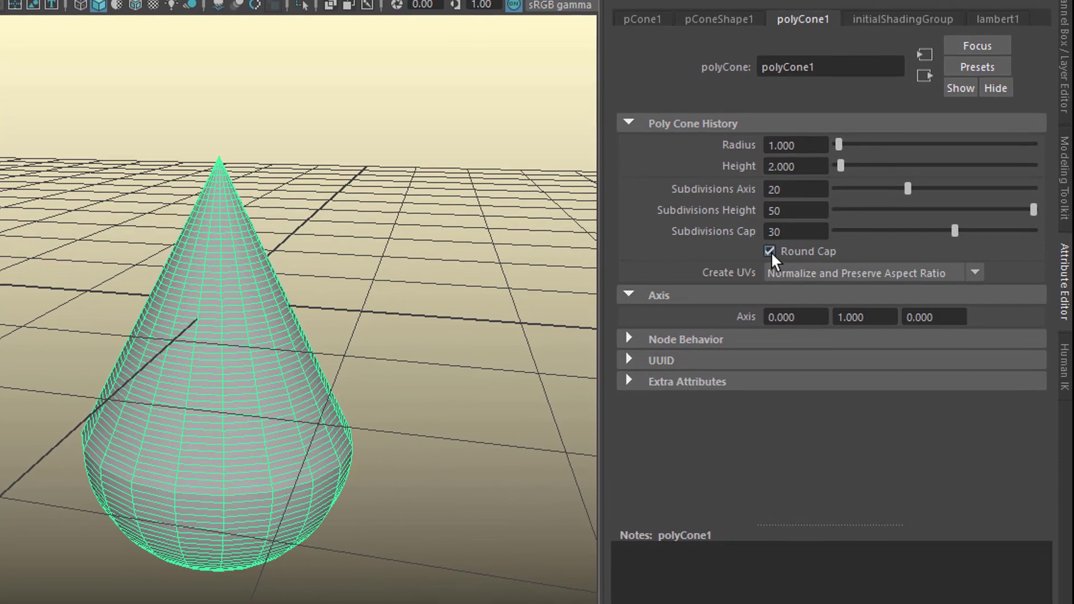
{"action": "mouse_move", "coordinate": [335, 446]}
{"action": "left_mouse_down", "text": "alt"}
{"action": "mouse_move", "coordinate": [444, 421]}
{"action": "mouse_move", "coordinate": [351, 442]}
{"action": "left_mouse_up", "text": "alt"}
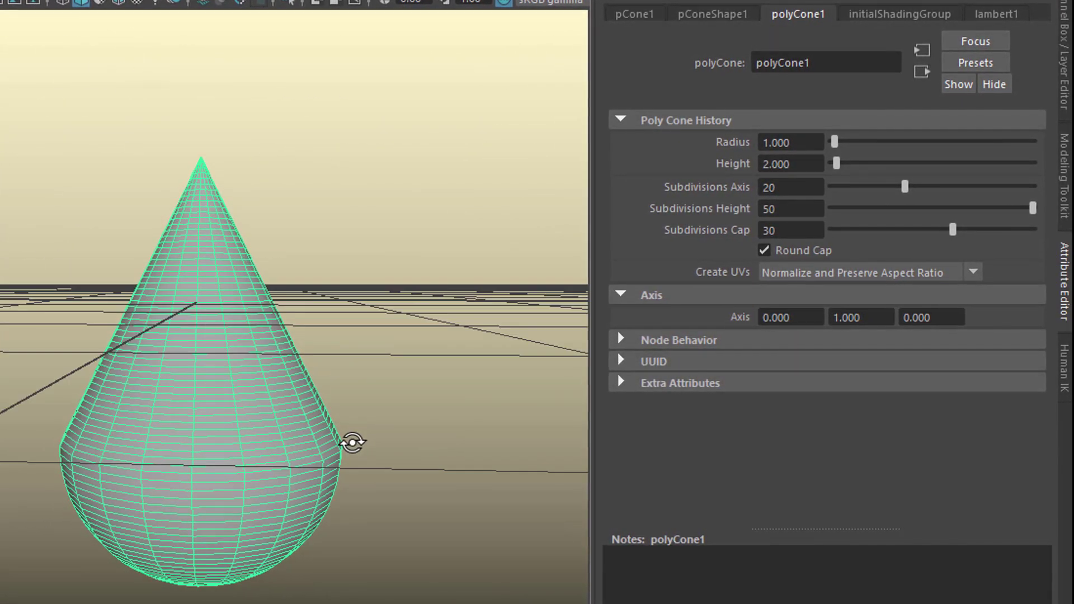
{"action": "left_click_drag", "start_coordinate": [904, 186], "coordinate": [1009, 196]}
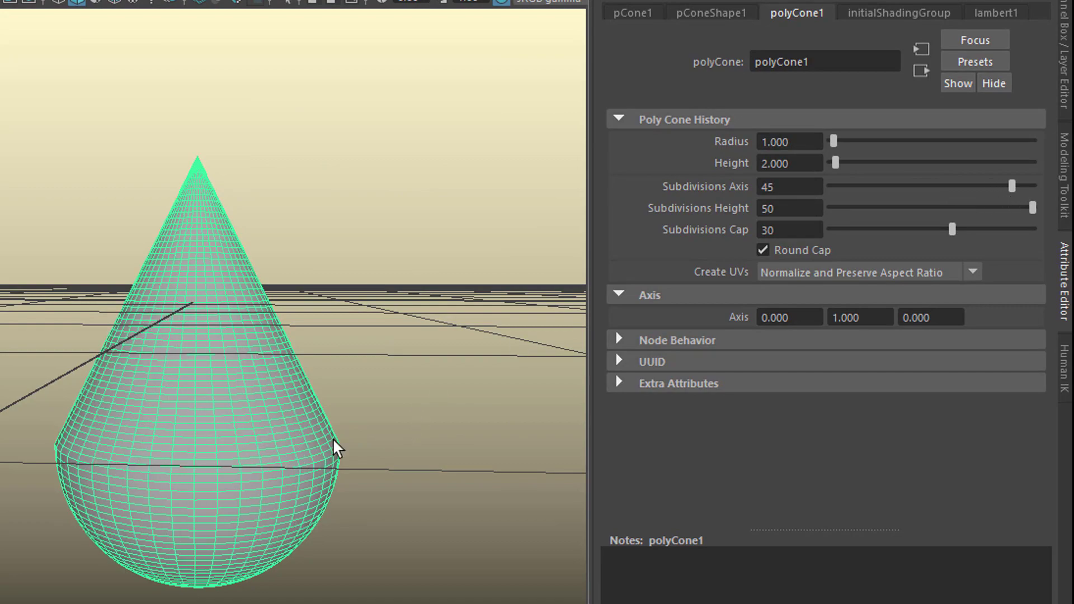
{"action": "left_click_drag", "start_coordinate": [333, 444], "coordinate": [358, 425], "text": "alt"}
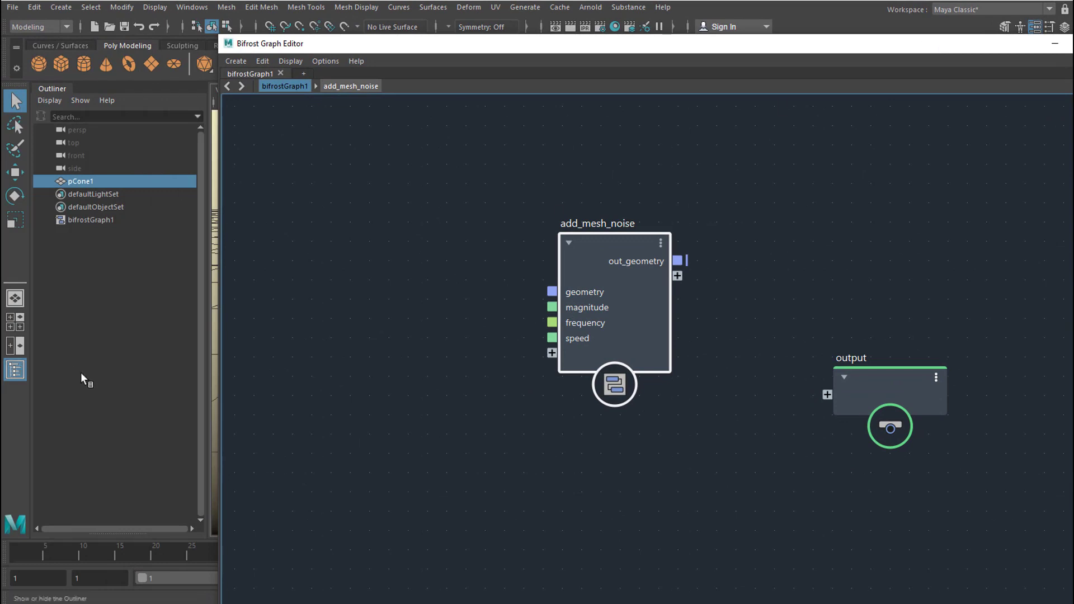
Drop pCone1 into the graph and wire its mesh through add_mesh_noise to output
{"action": "left_click_drag", "start_coordinate": [79, 178], "coordinate": [330, 263]}
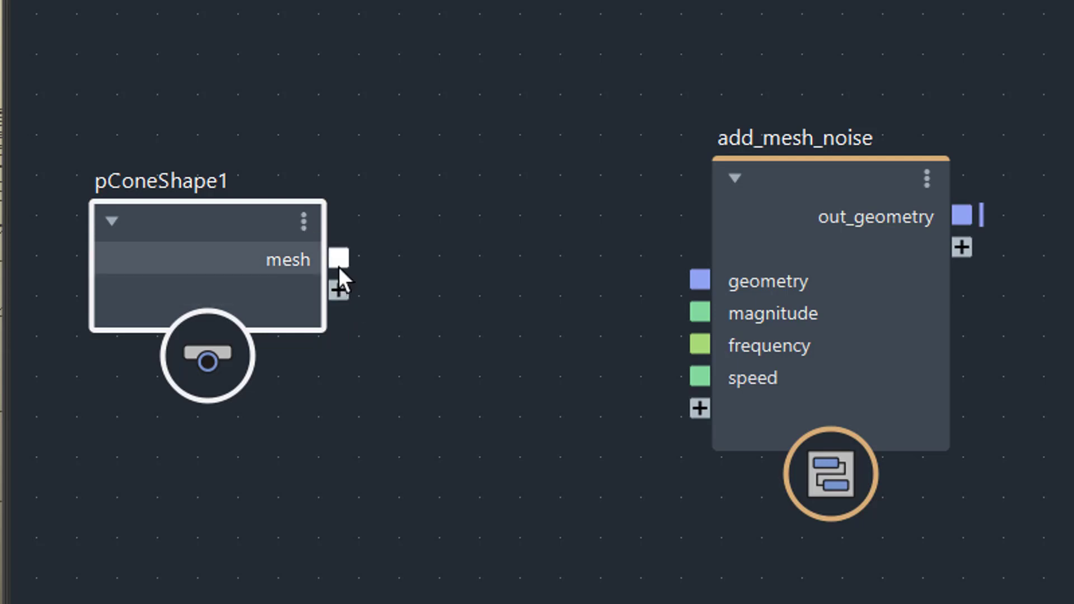
{"action": "left_click_drag", "start_coordinate": [338, 260], "coordinate": [682, 294]}
{"action": "left_click_drag", "start_coordinate": [786, 177], "coordinate": [603, 72]}
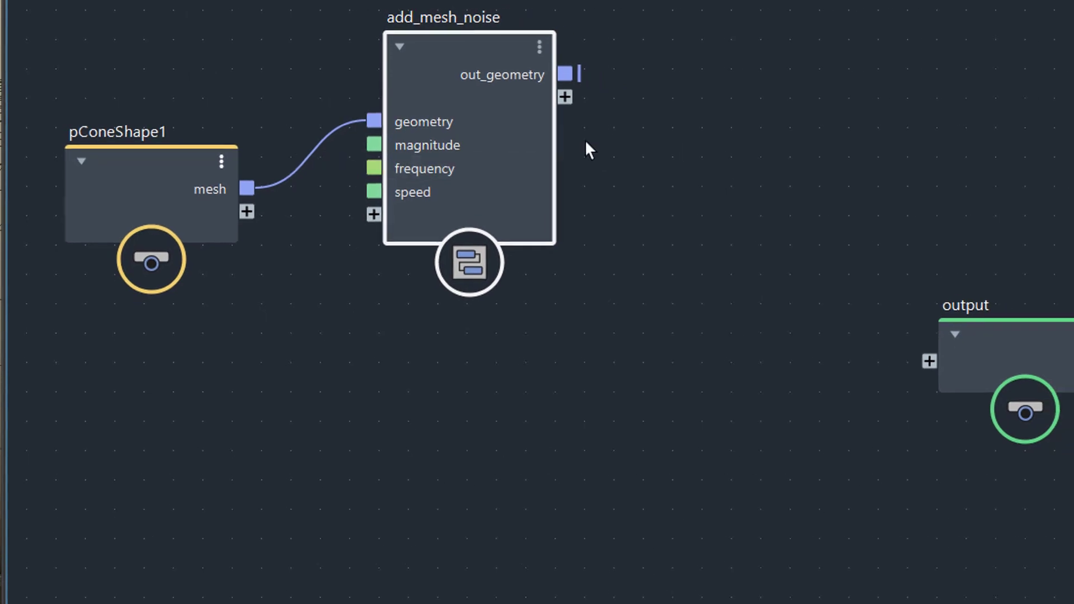
{"action": "left_click_drag", "start_coordinate": [592, 77], "coordinate": [866, 337]}
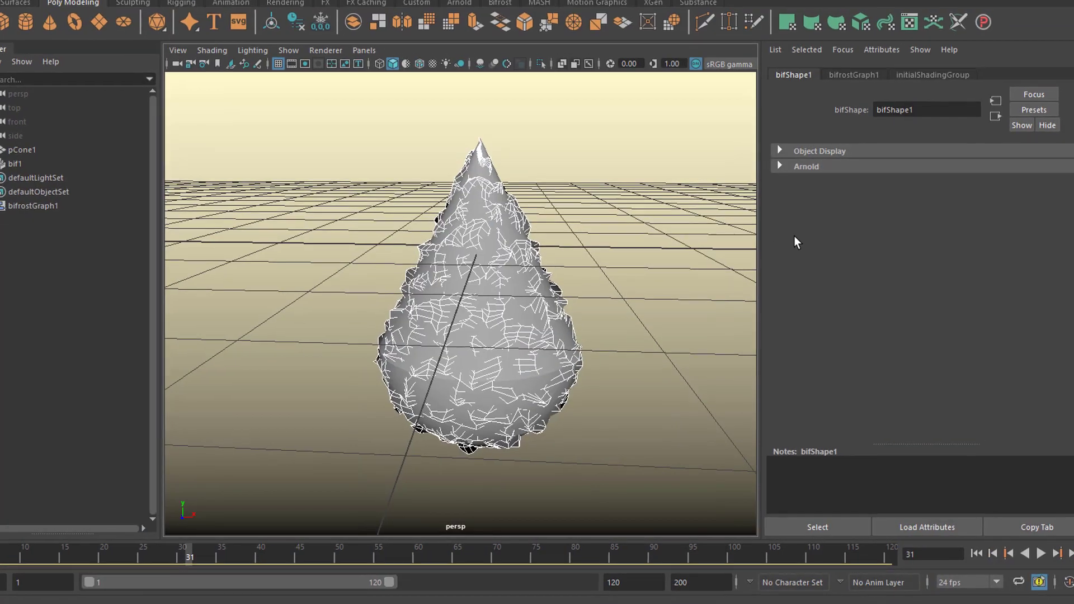
{"action": "left_click_drag", "start_coordinate": [651, 284], "coordinate": [573, 352], "text": "alt"}
Move the noisy bif1 mesh along X to sit beside the original cone
{"action": "left_click", "coordinate": [341, 283]}
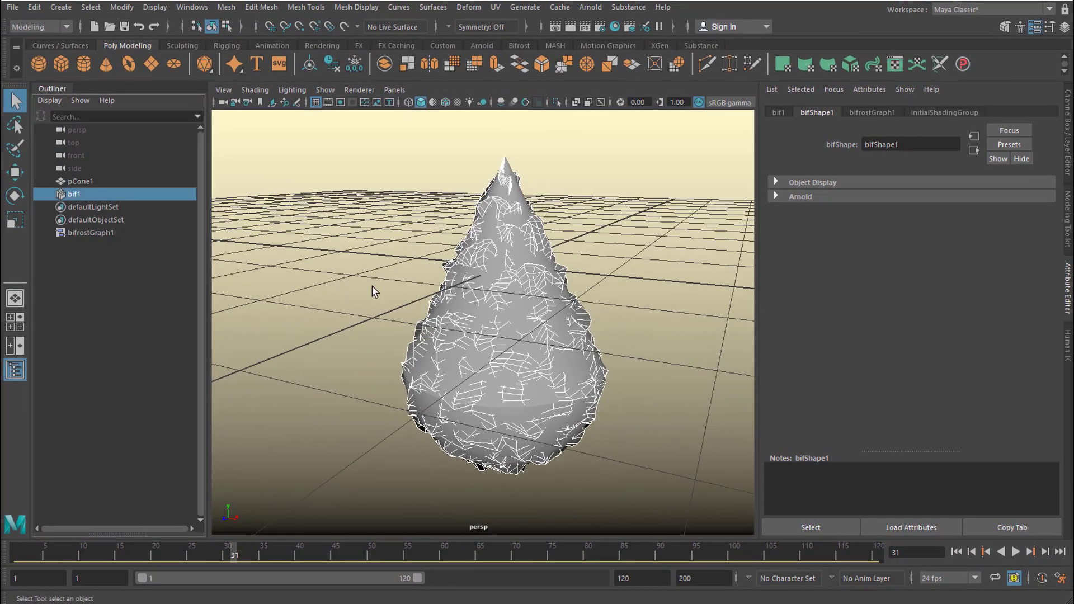
{"action": "key", "text": "w"}
{"action": "left_click_drag", "start_coordinate": [566, 280], "coordinate": [583, 357]}
{"action": "scroll", "coordinate": [583, 357], "scroll_direction": "down", "scroll_amount": 3}
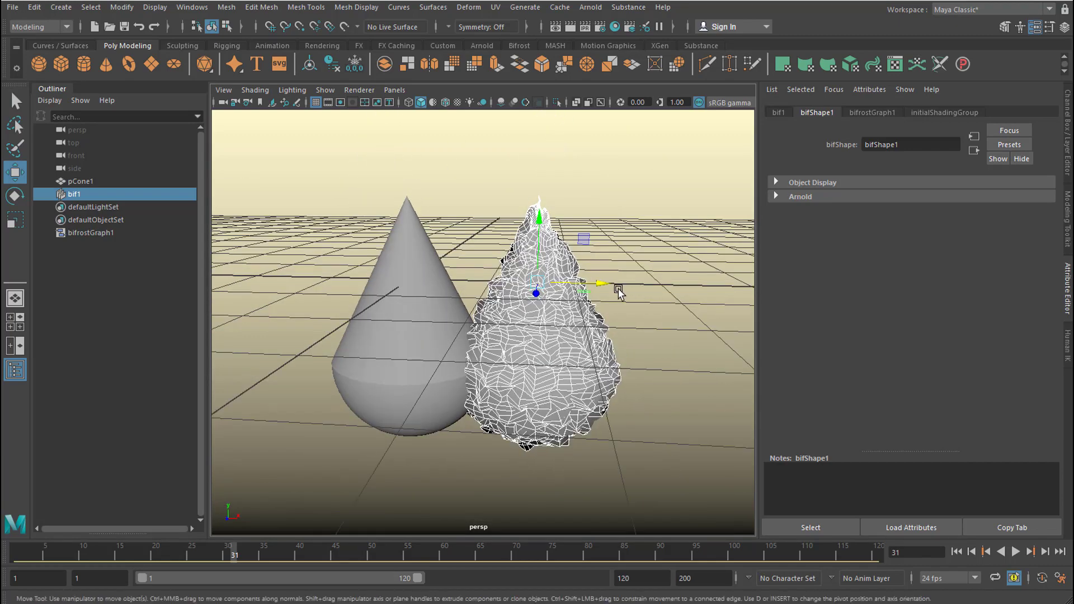
{"action": "left_click_drag", "start_coordinate": [605, 289], "coordinate": [577, 383]}
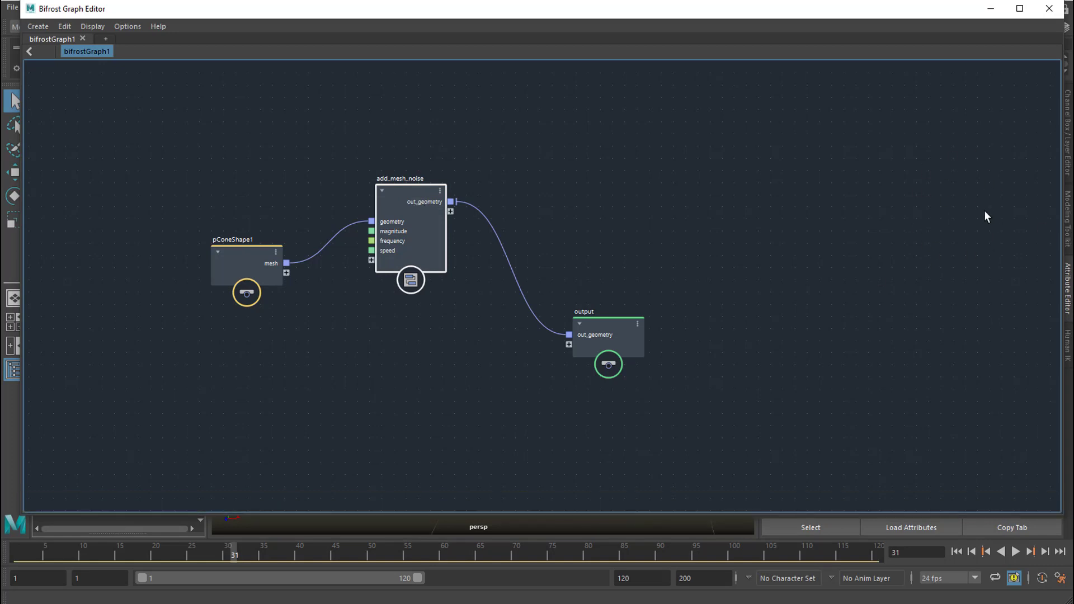
Change add_mesh_noise's Magnitude from 0.2 to 1 in the Parameter Editor
{"action": "left_click", "coordinate": [65, 27]}
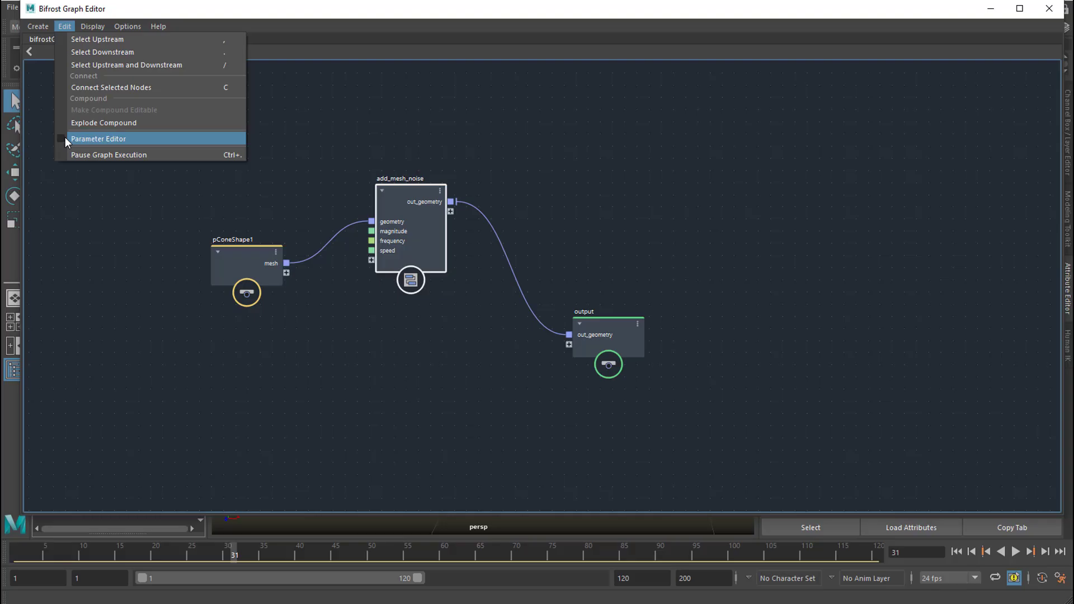
{"action": "left_click", "coordinate": [241, 505]}
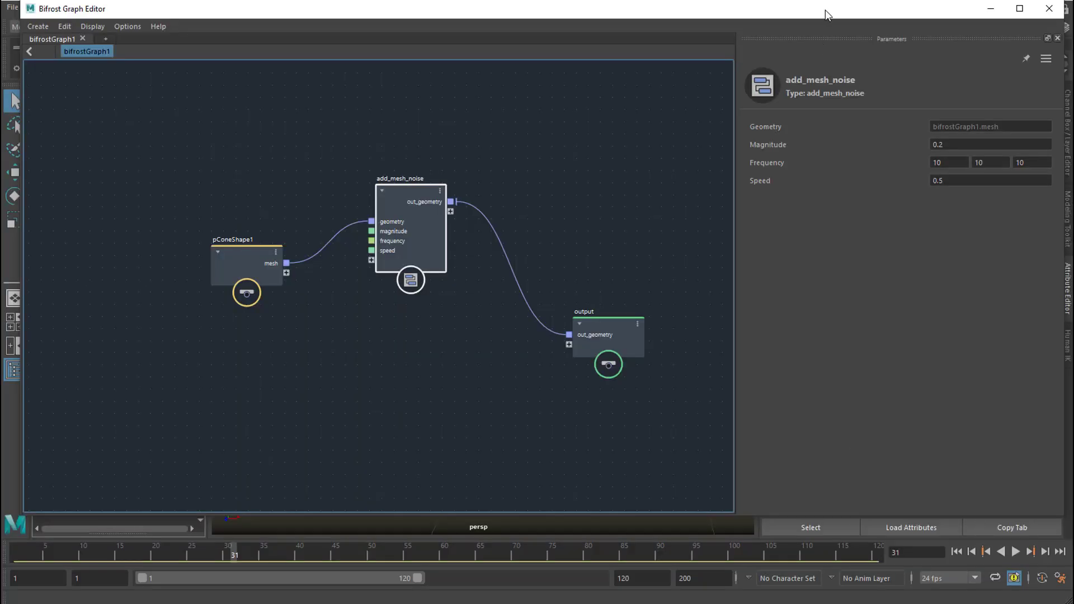
{"action": "left_click_drag", "start_coordinate": [826, 11], "coordinate": [801, 298]}
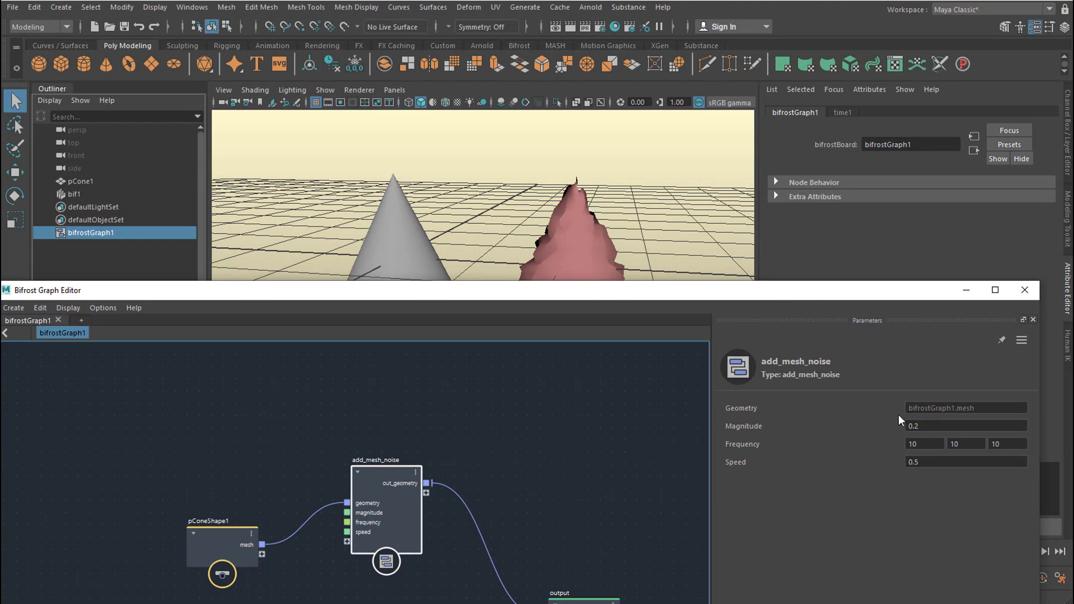
{"action": "left_click", "coordinate": [928, 426]}
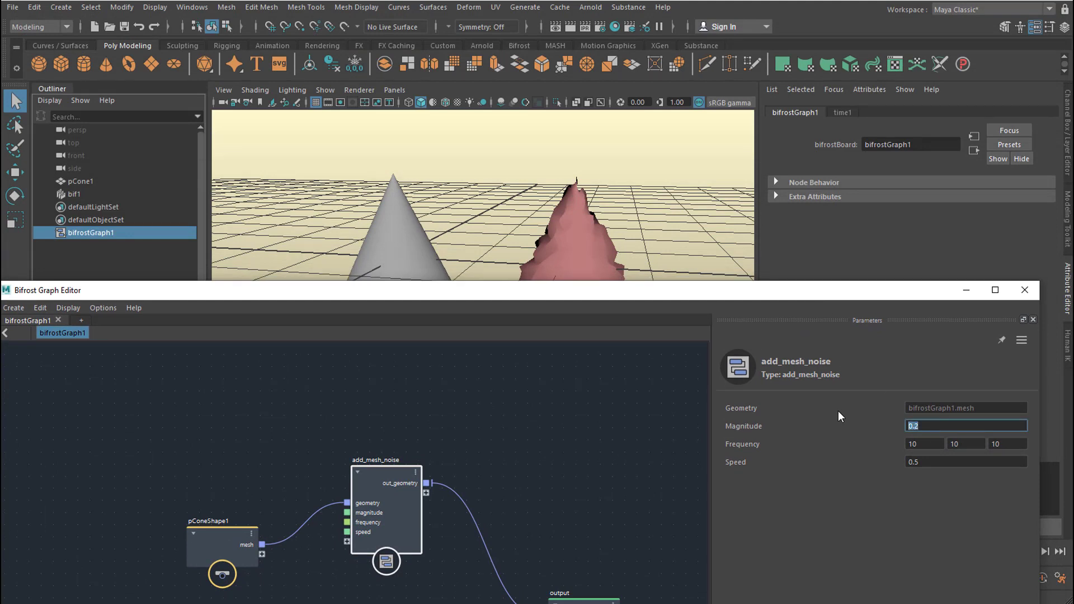
{"action": "type", "text": "1"}
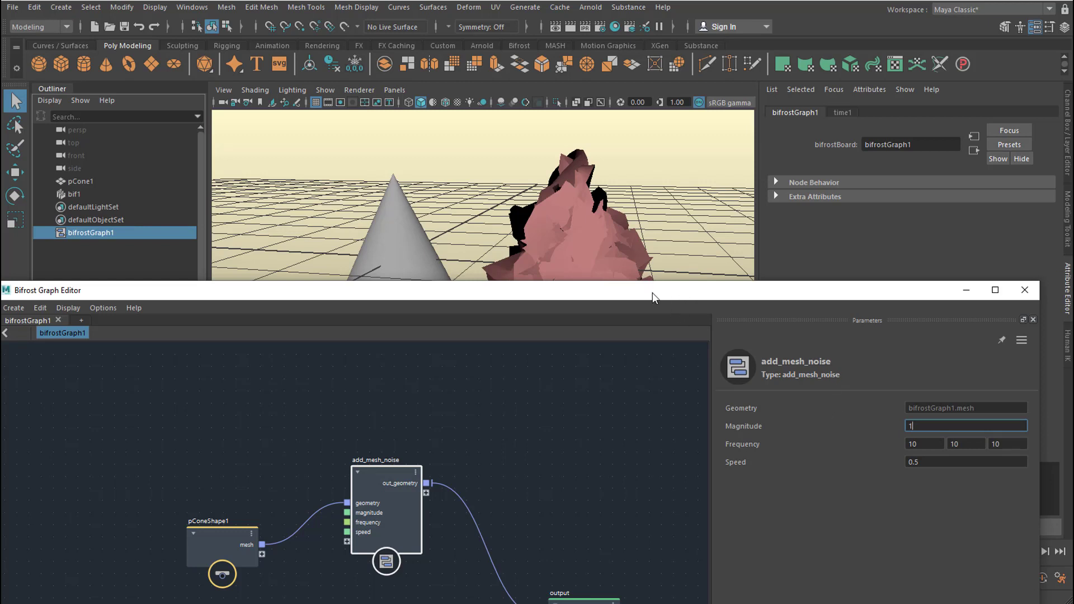
{"action": "left_click_drag", "start_coordinate": [653, 293], "coordinate": [680, 72]}
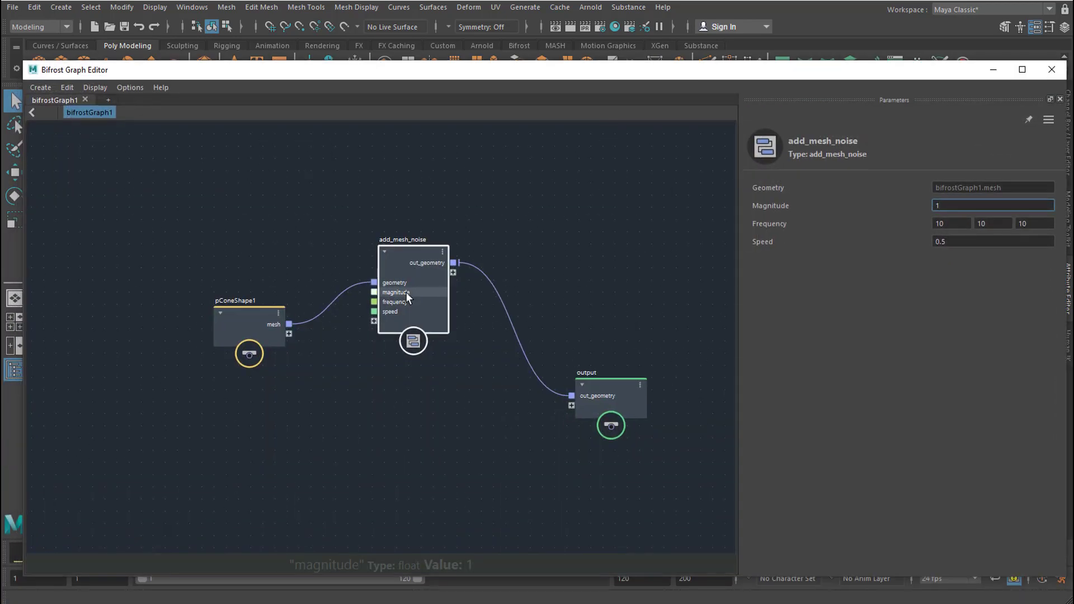
Inside add_mesh_noise, set the curl_noise node's Seed to 888
{"action": "double_click", "coordinate": [407, 251]}
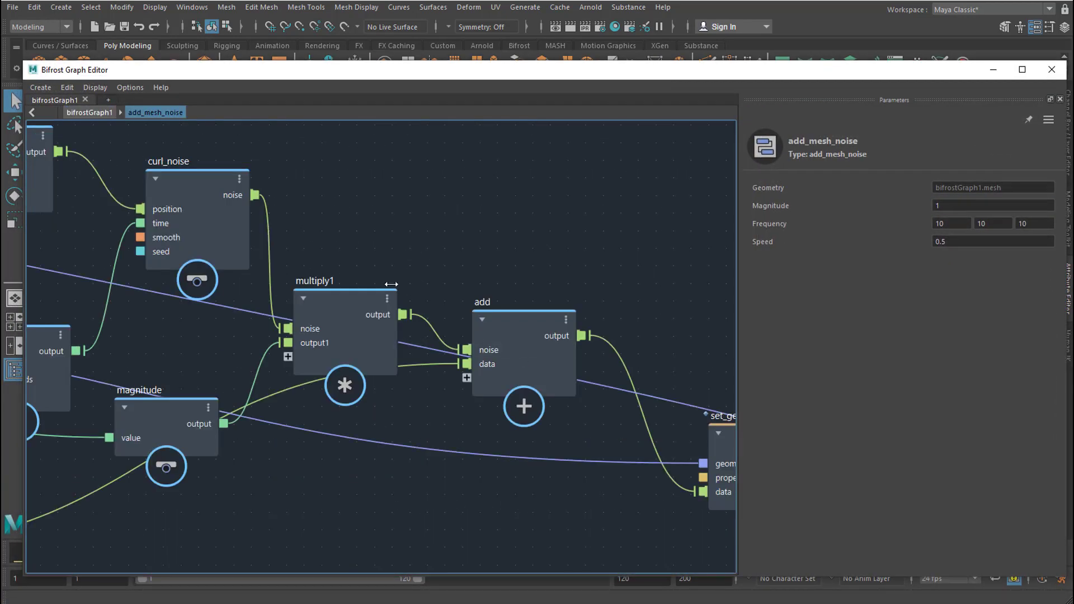
{"action": "scroll", "coordinate": [345, 312], "scroll_direction": "down", "scroll_amount": 2}
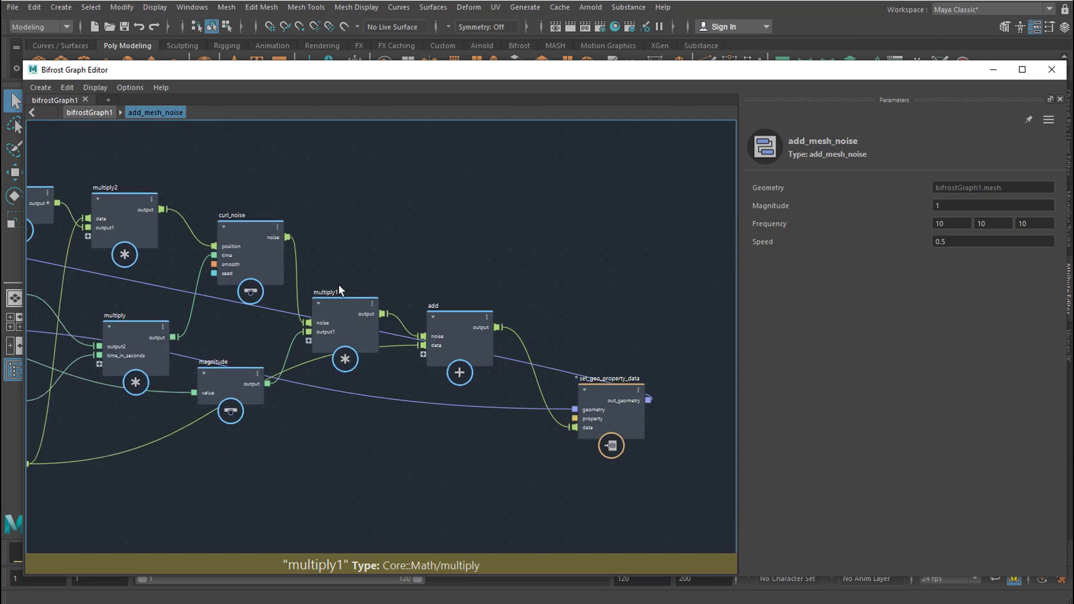
{"action": "middle_click_drag", "start_coordinate": [338, 284], "coordinate": [453, 290]}
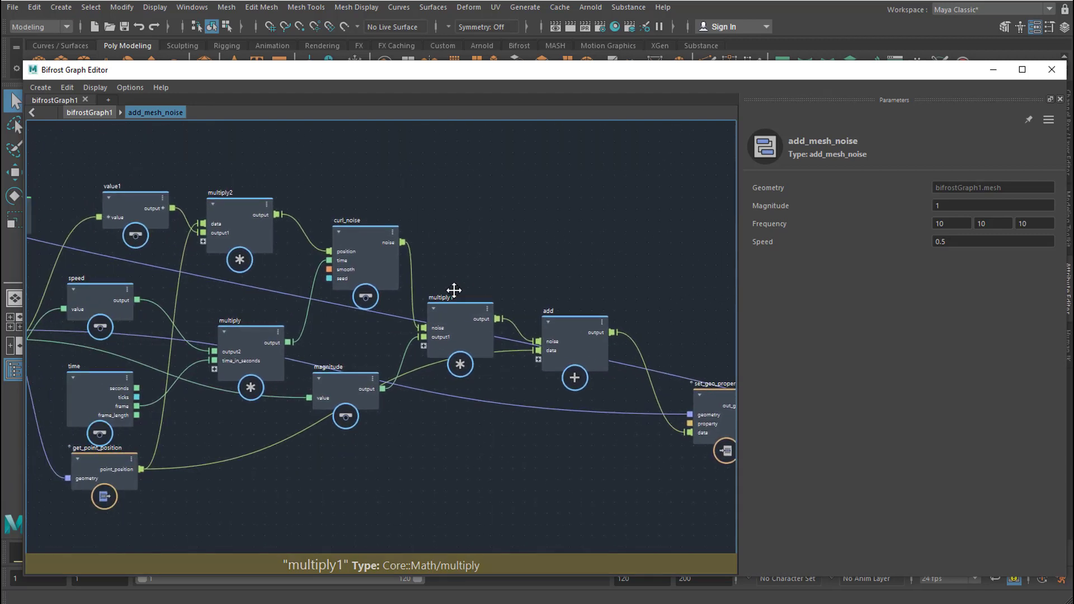
{"action": "left_click", "coordinate": [364, 237]}
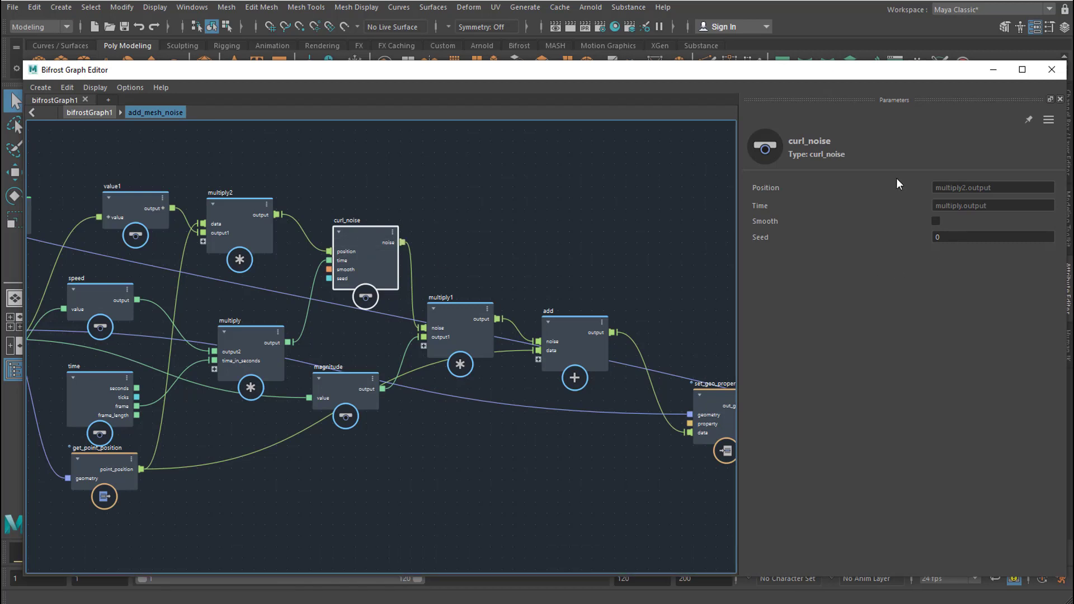
{"action": "left_click_drag", "start_coordinate": [855, 71], "coordinate": [832, 246]}
{"action": "left_click", "coordinate": [917, 414]}
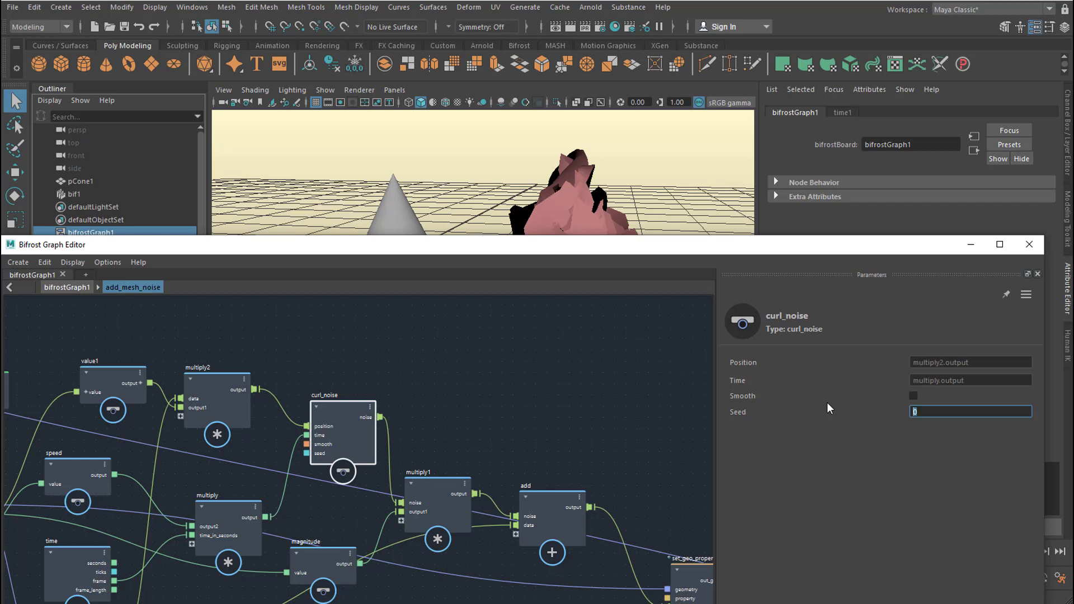
{"action": "type", "text": "888"}
{"action": "key", "text": "Return"}
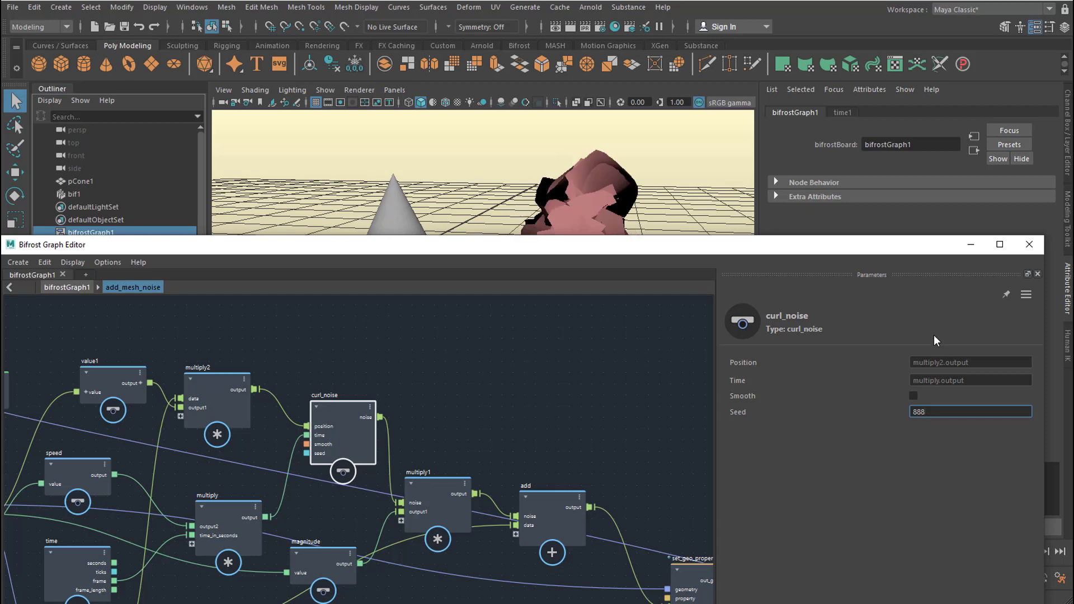
{"action": "left_click_drag", "start_coordinate": [630, 244], "coordinate": [684, 48]}
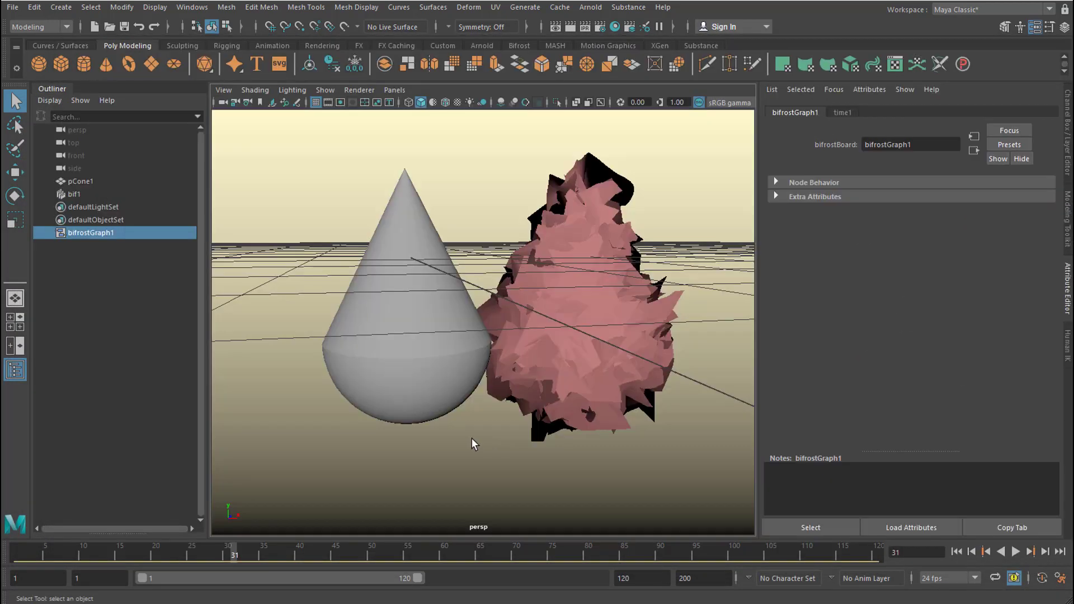